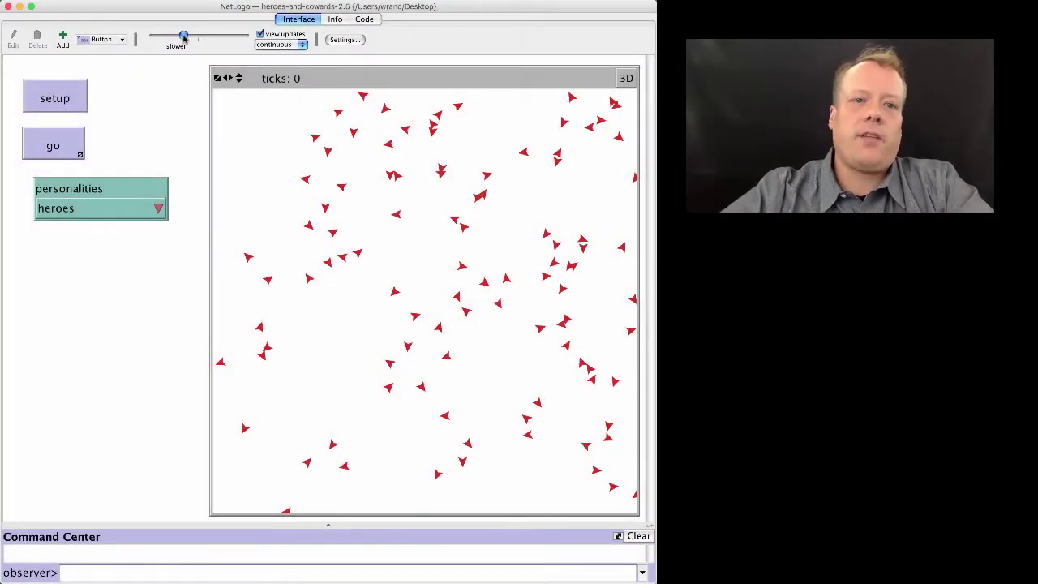
- Set the speed slider to normal, skim the model code, then switch to the Info tab
drag(184, 38, 199, 38)
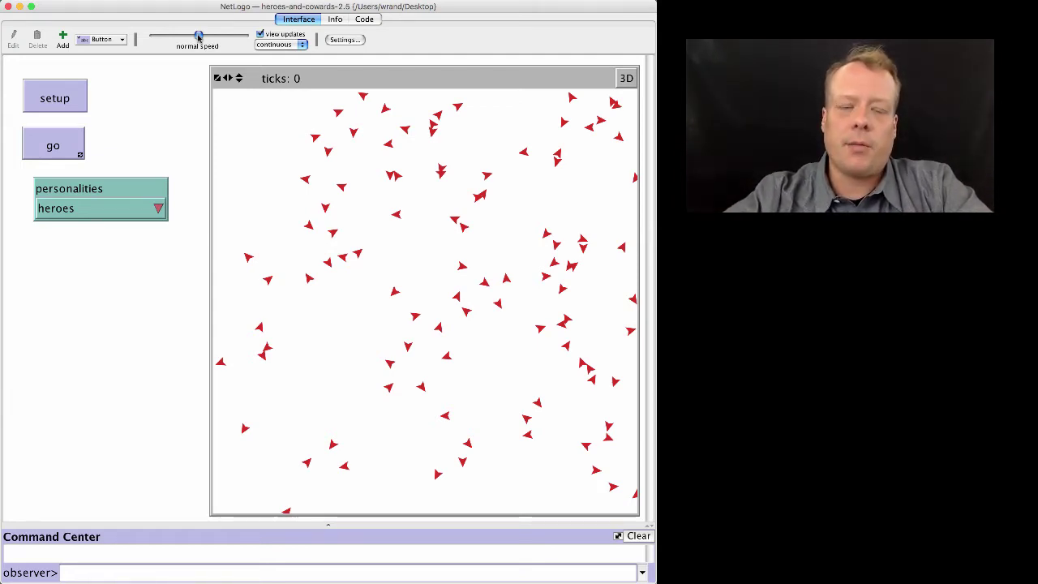
click(365, 22)
scroll(329, 428, down, 5)
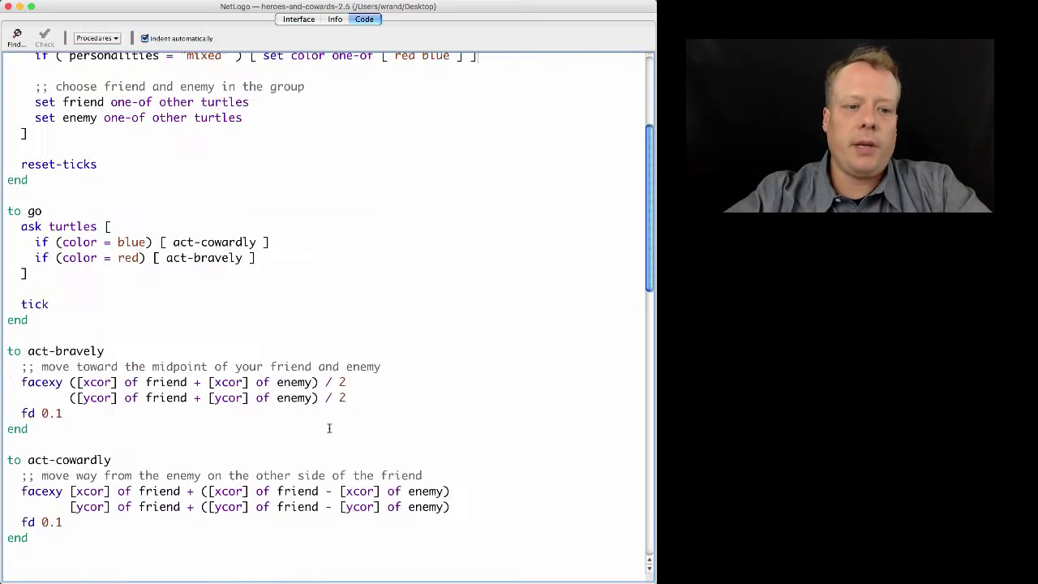
scroll(329, 428, up, 5)
scroll(329, 428, down, 4)
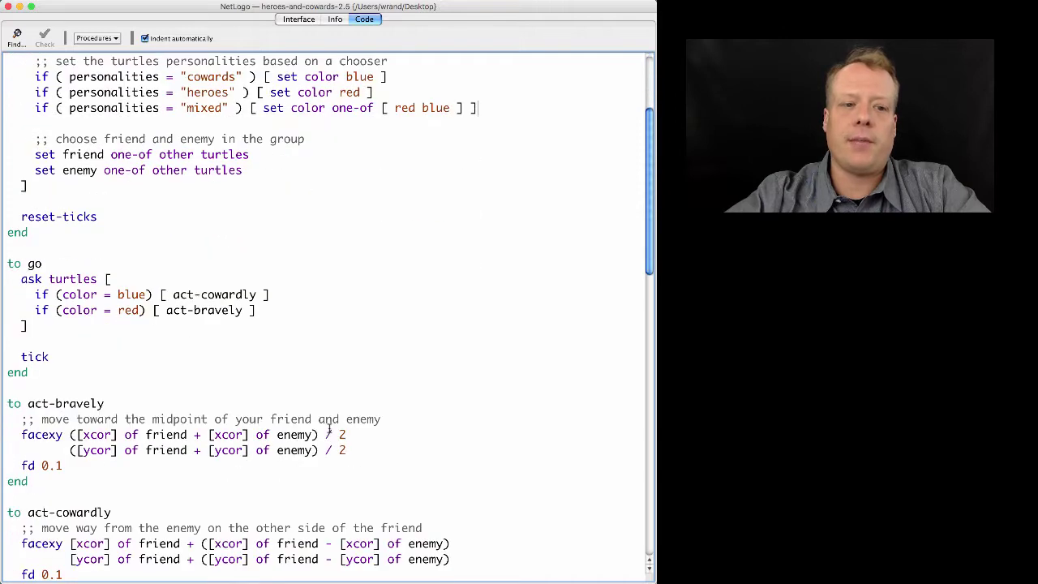
scroll(154, 366, up, 3)
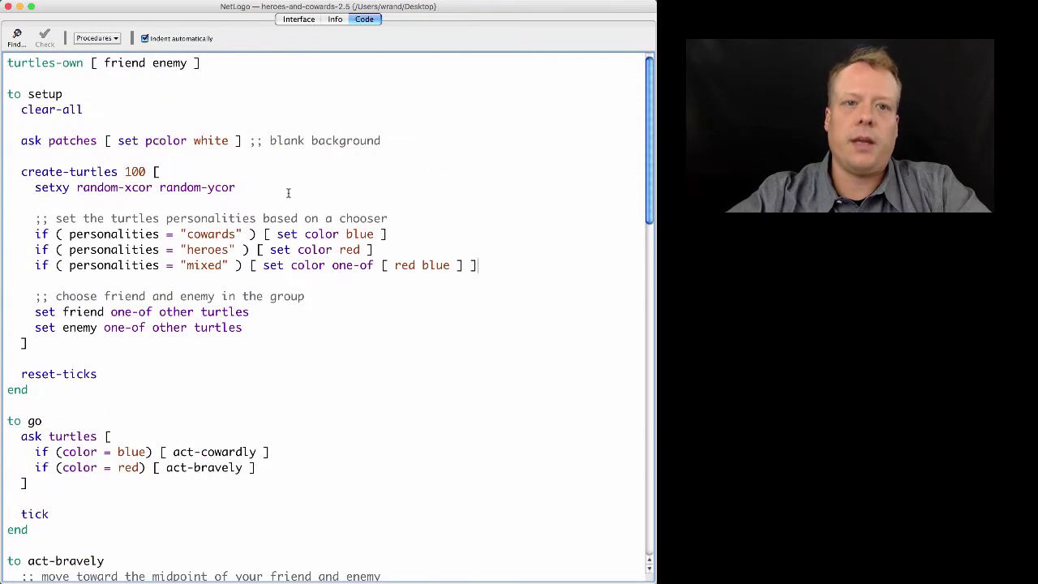
click(335, 19)
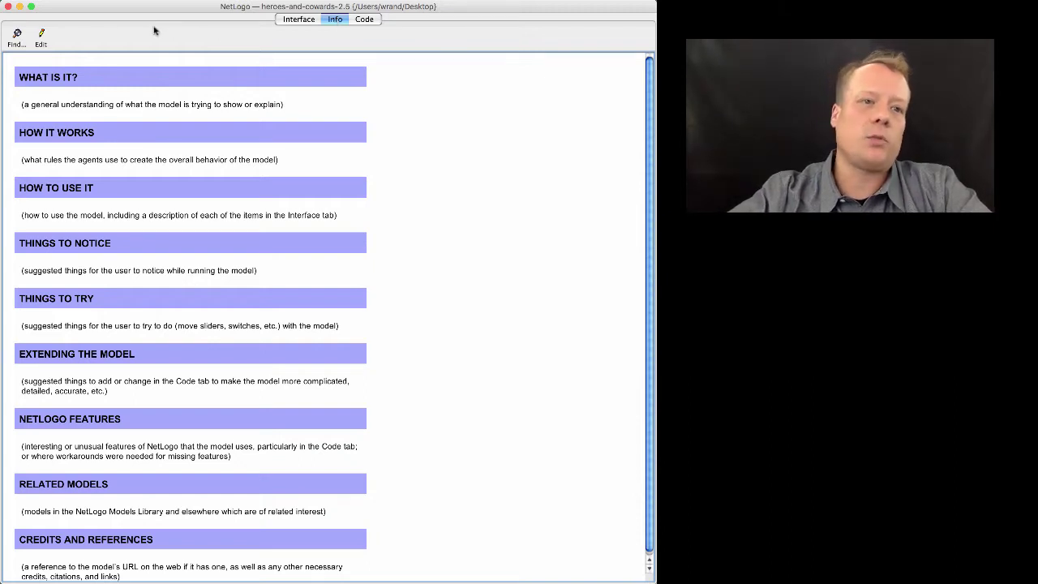
- In Info edit mode, replace the WHAT IS IT? placeholder with the Heroes and Cowards game description
click(42, 36)
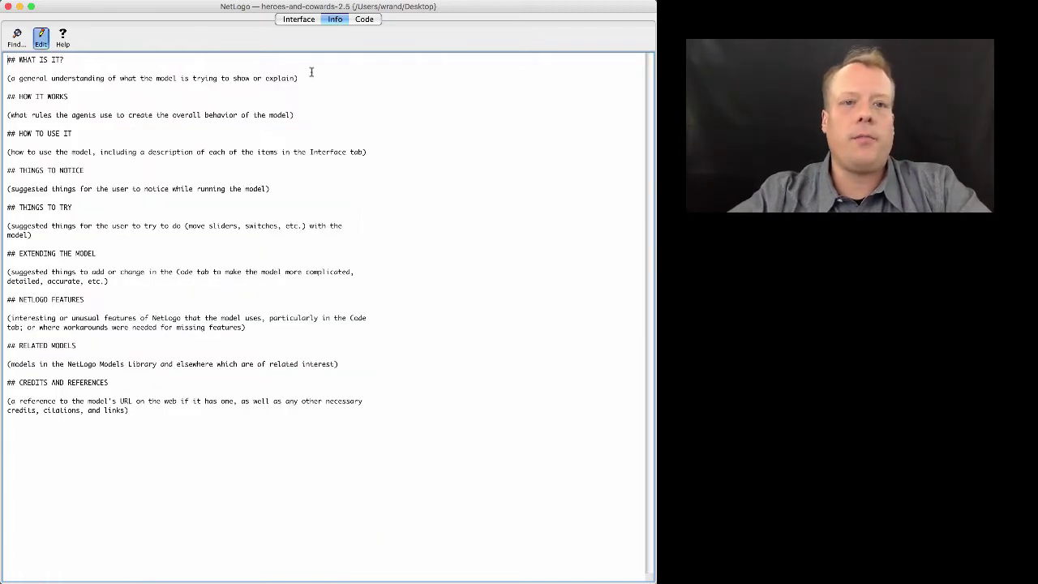
drag(309, 77, 4, 79)
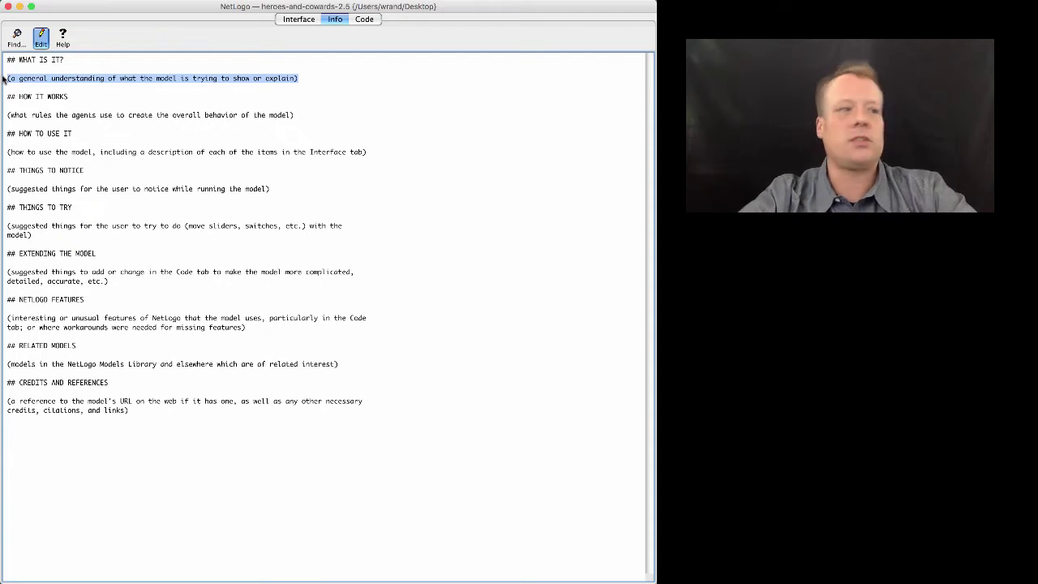
text(This is a mo)
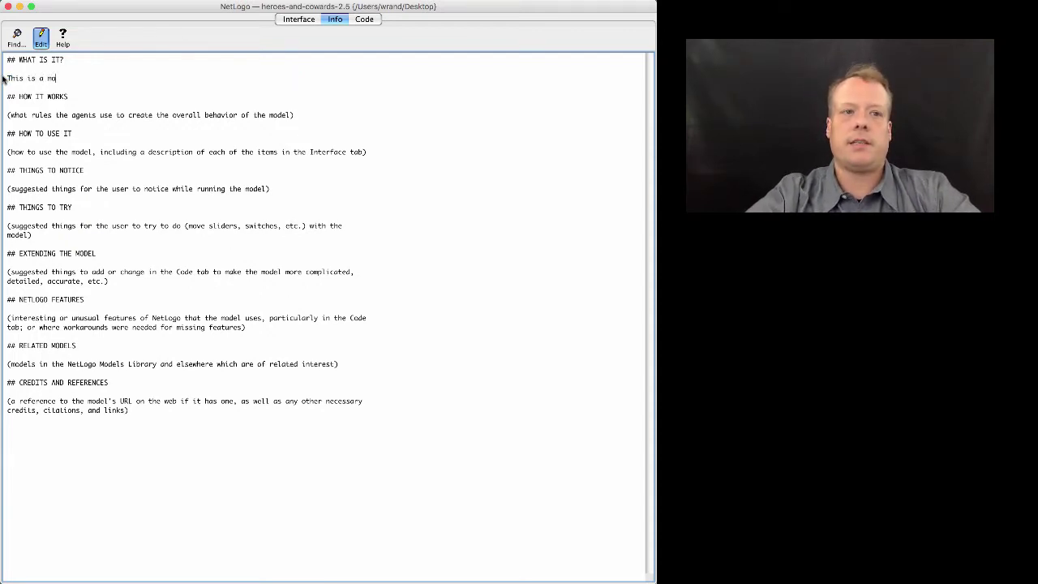
text(del of the Heroes and Cowards game f)
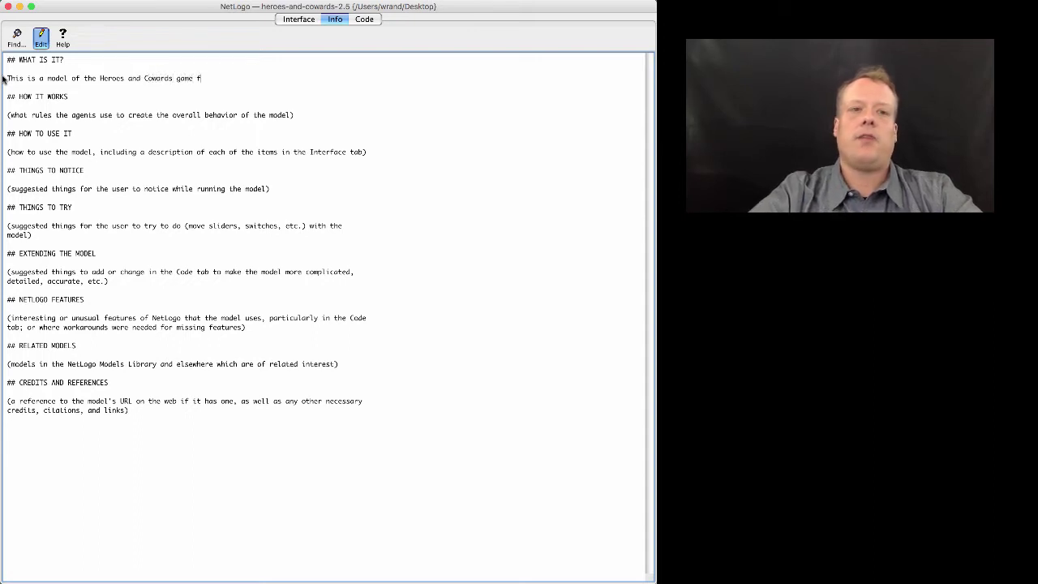
text(rom the Fratelli)
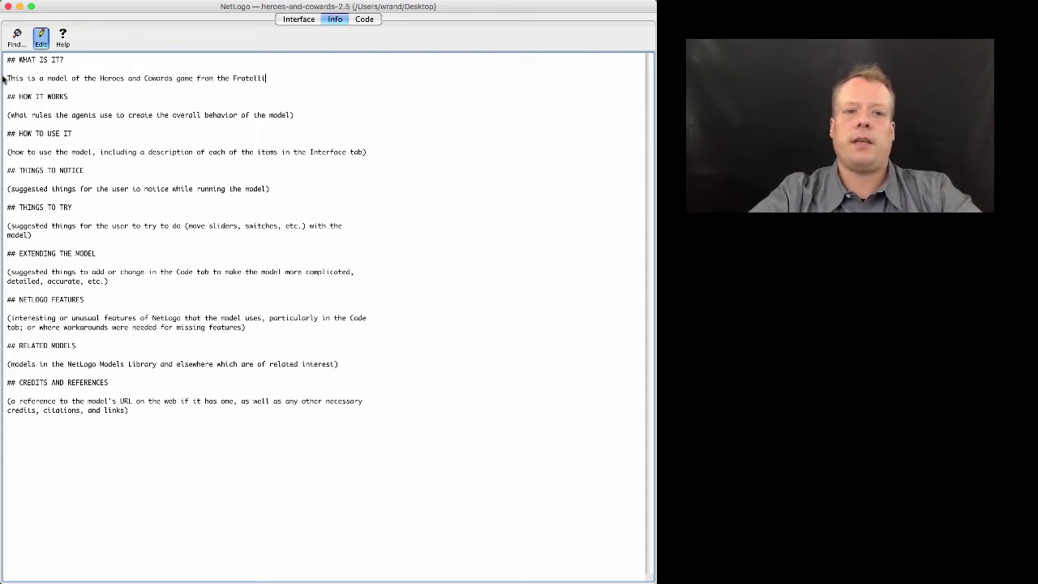
text( group.)
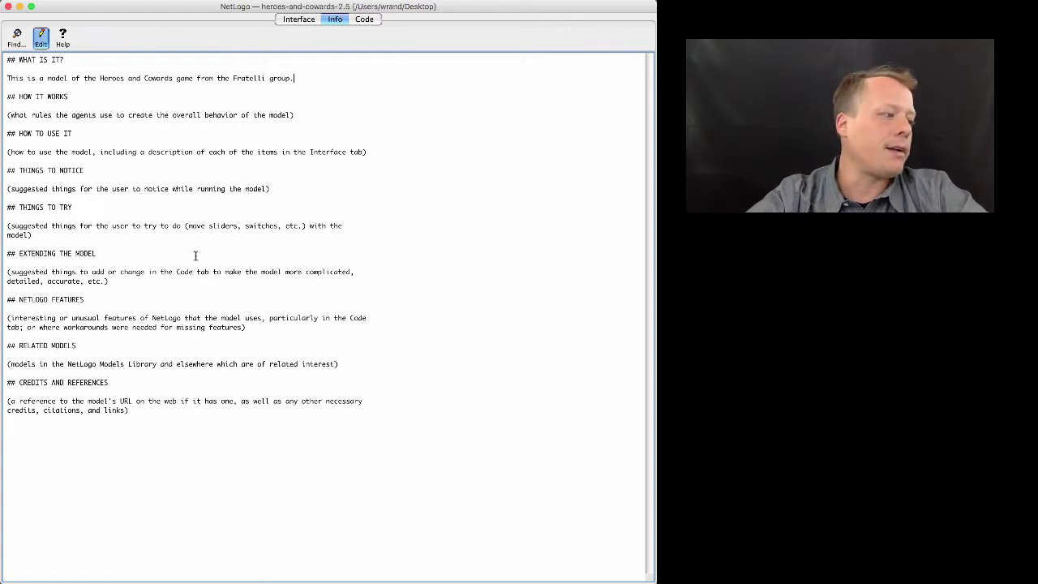
- Replace the HOW IT WORKS placeholder with 'Initialize (Setup):' and 'Iterative / Tick (Go):' lines
drag(295, 114, 6, 114)
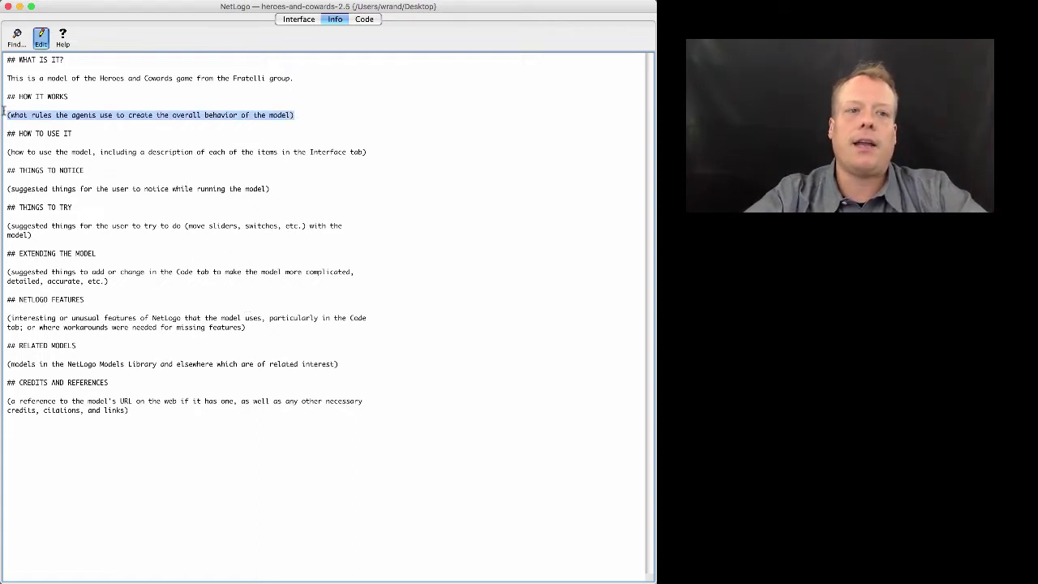
key(BackSpace)
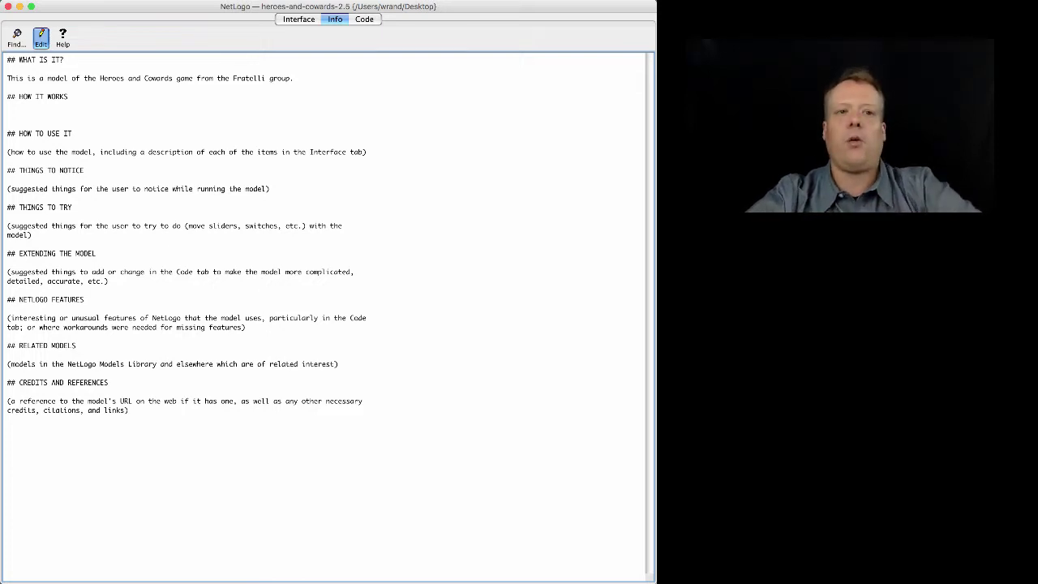
text(Initiali)
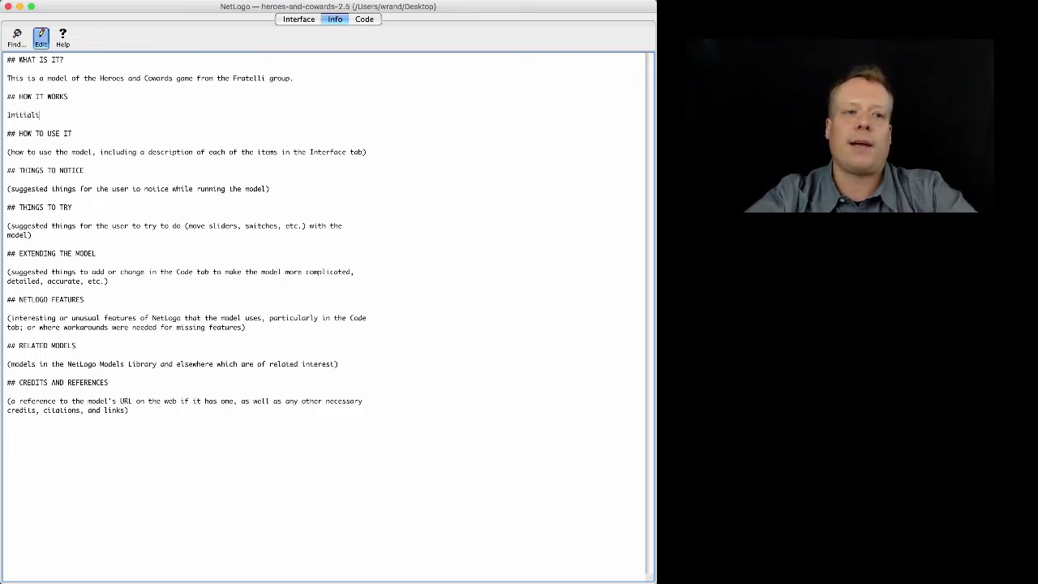
key(Return)
key(Return)
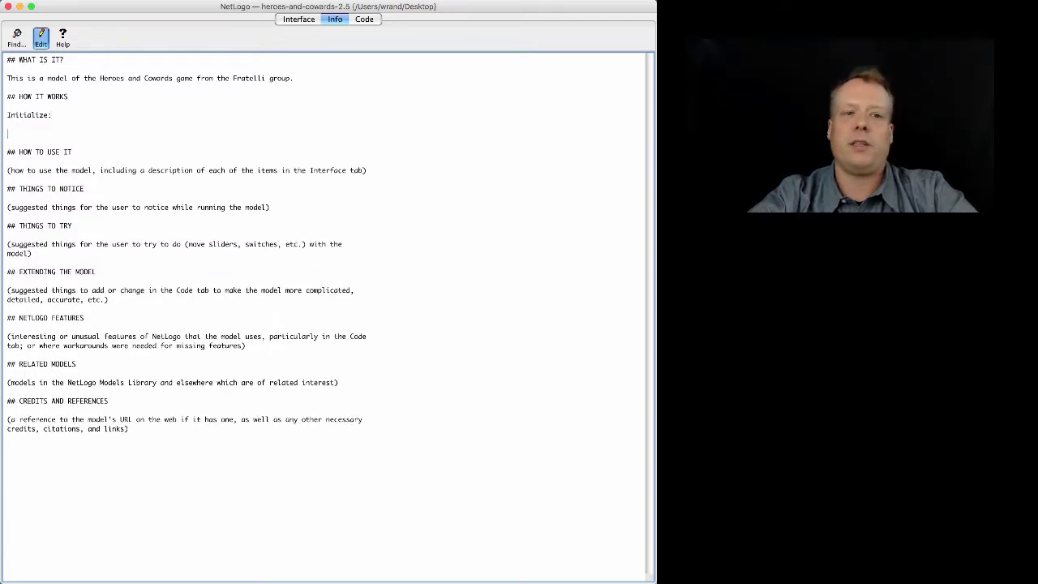
text(Iterative)
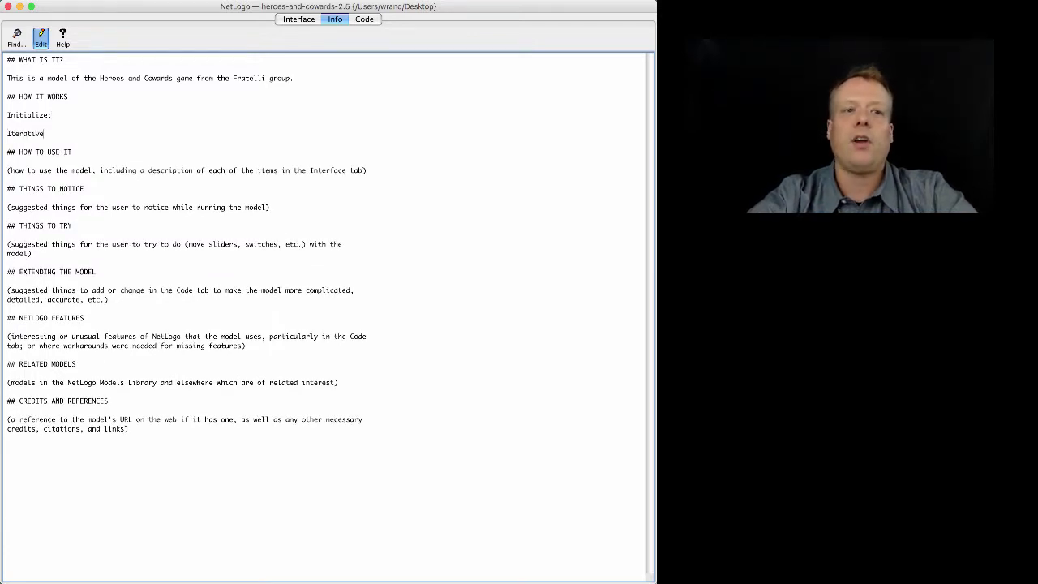
text( / Tick:)
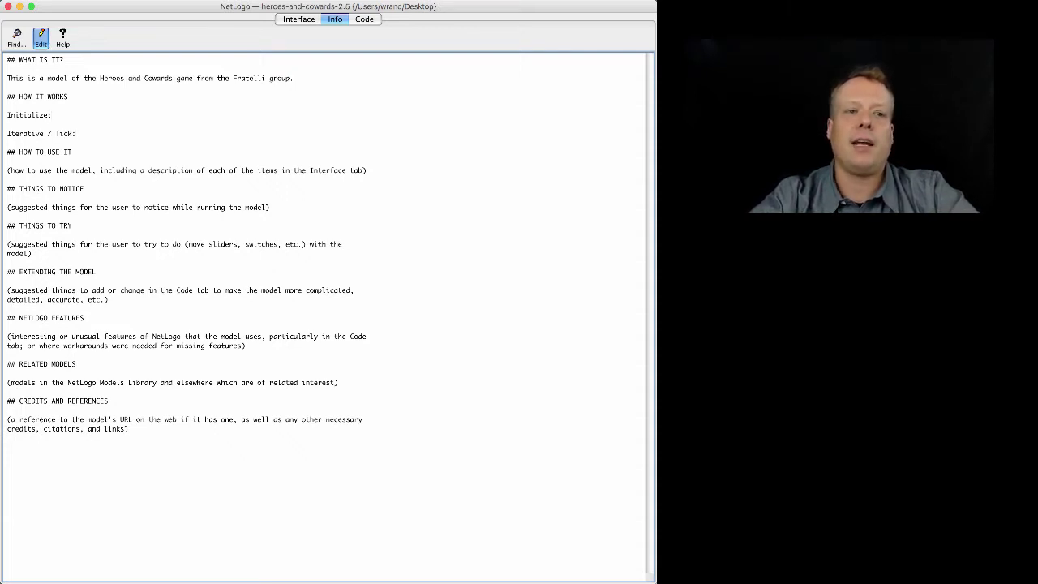
text(etup))
text((Go))
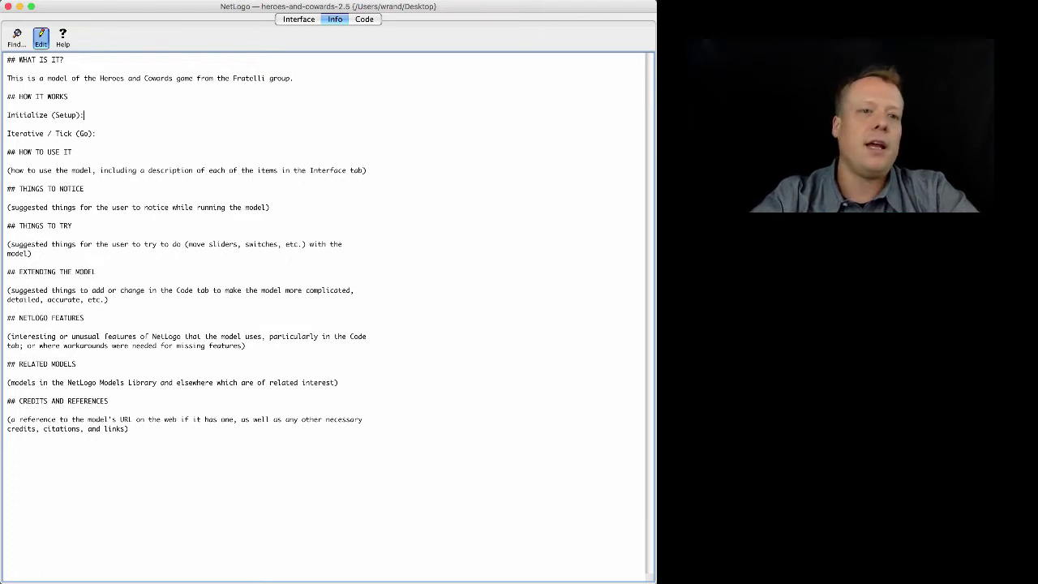
key(Return)
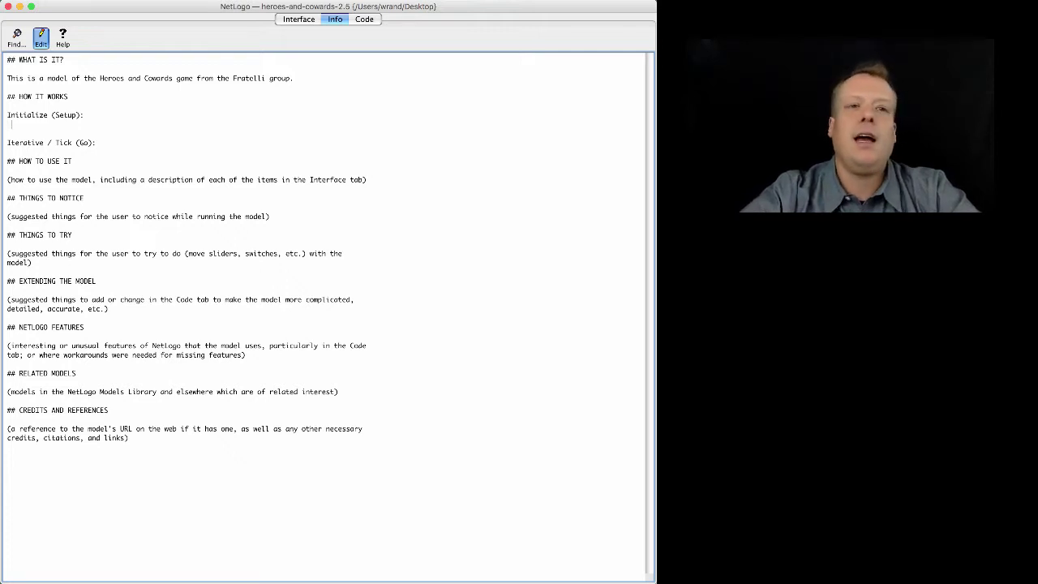
- Add setup lines: create turtles from a slider, random placement, and the personalities chooser
text(Create)
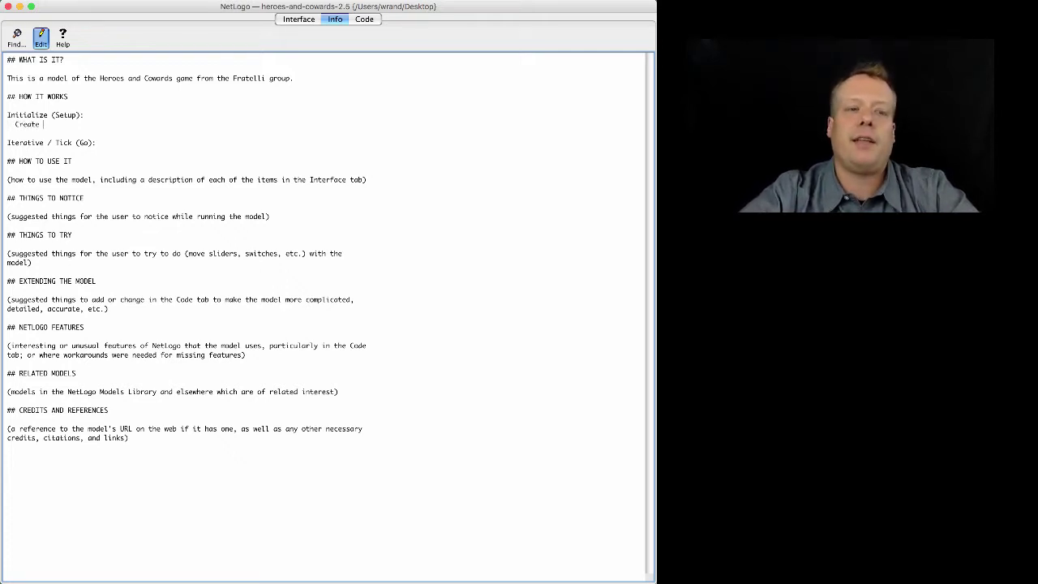
text( a group of turtles)
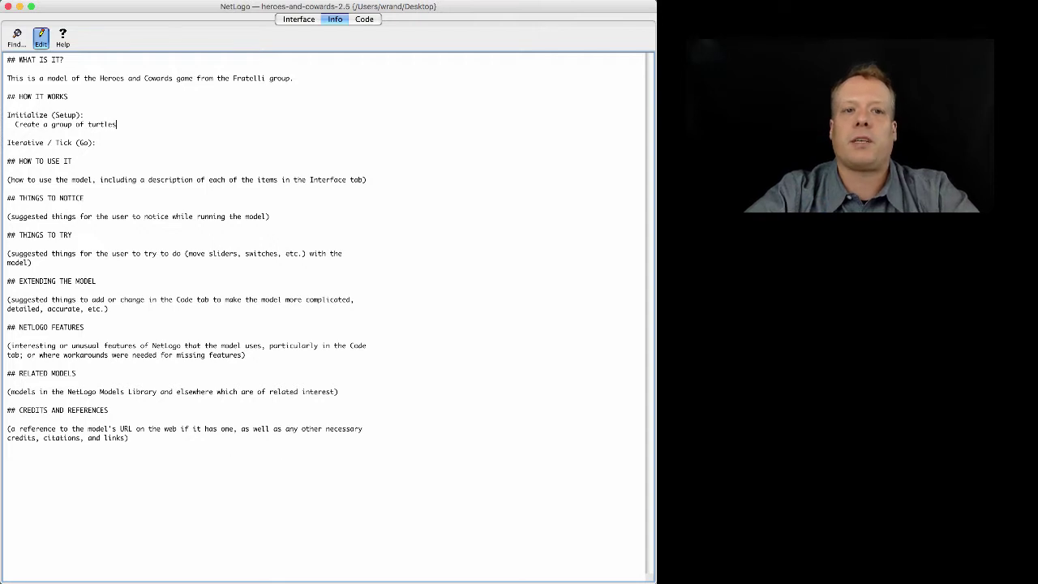
text( ()
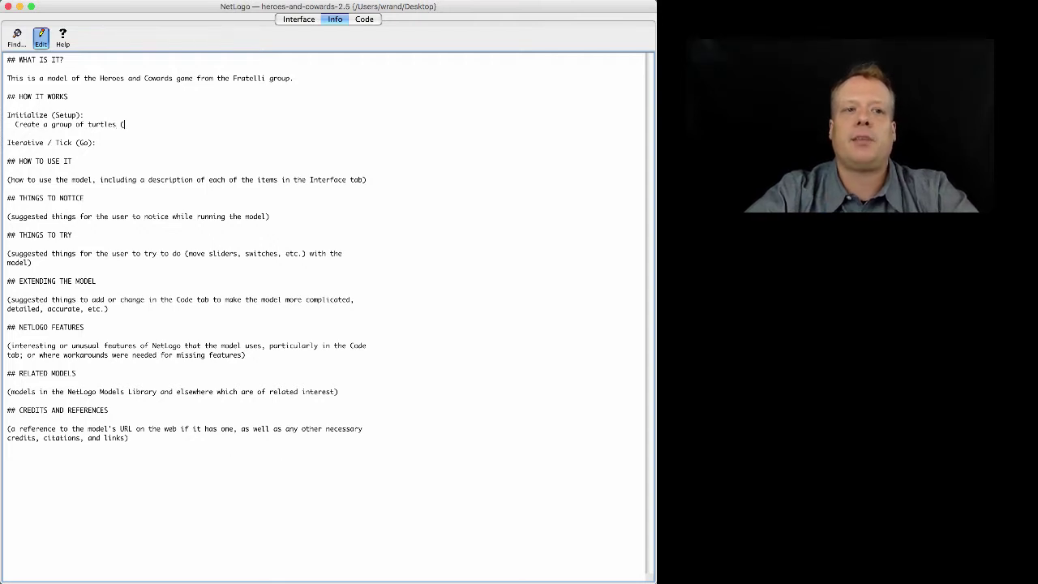
text(where the nu)
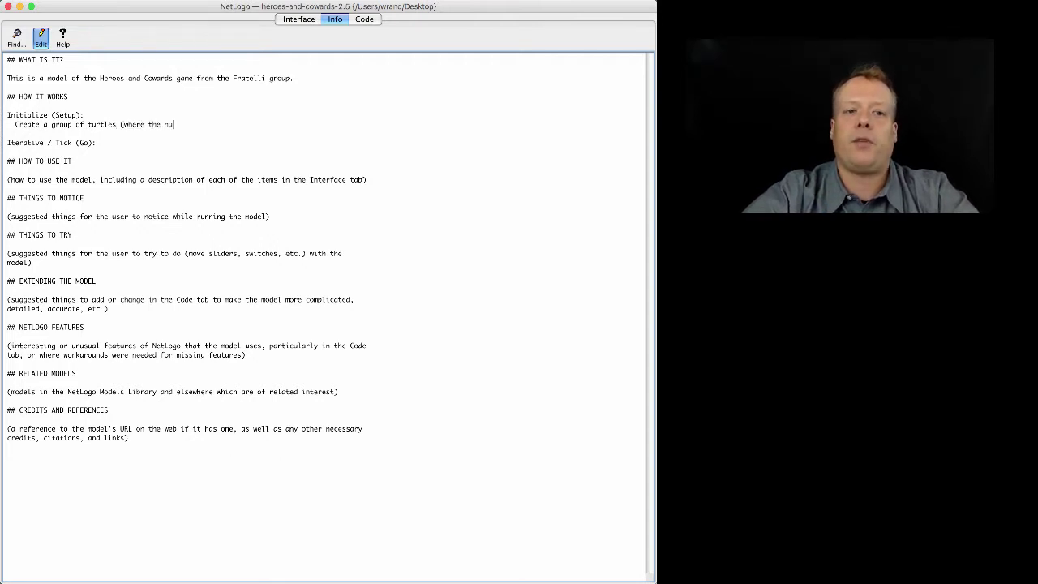
text(mber of turtles is from an input slide)
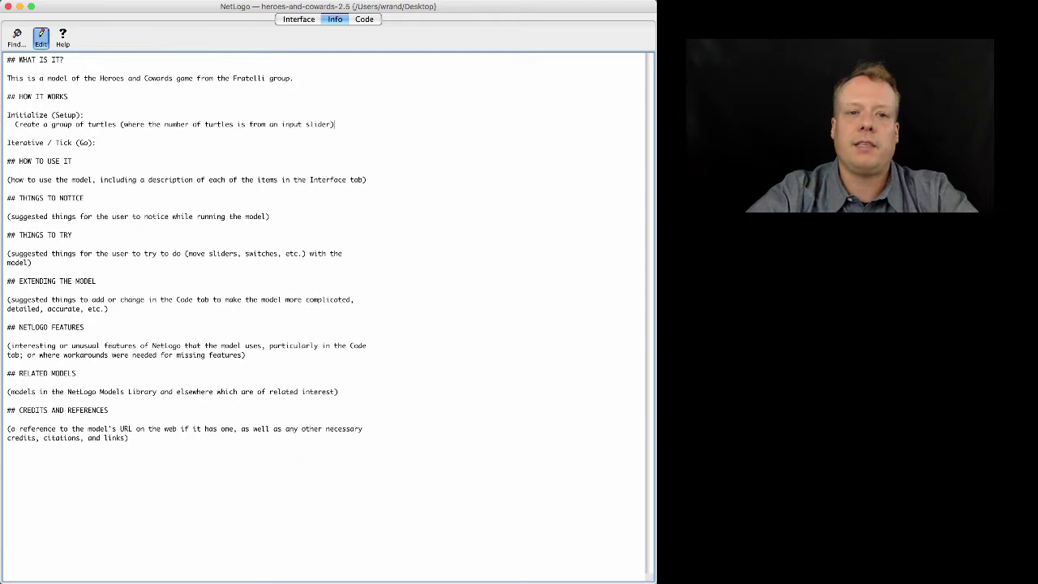
text(r))
key(Return)
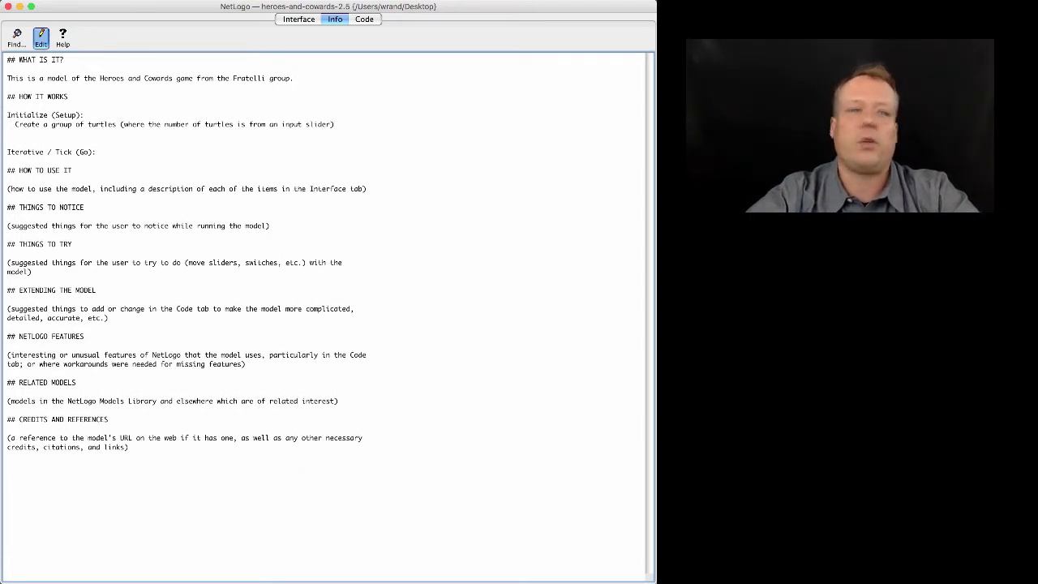
text(Each turtle mov)
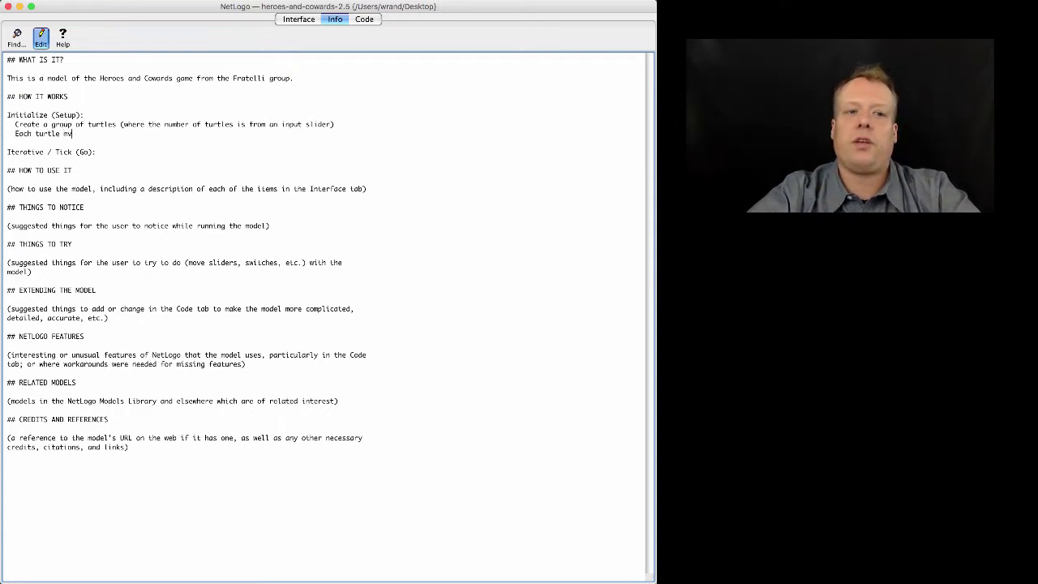
text(e to a rando)
text(at)
text(caiton)
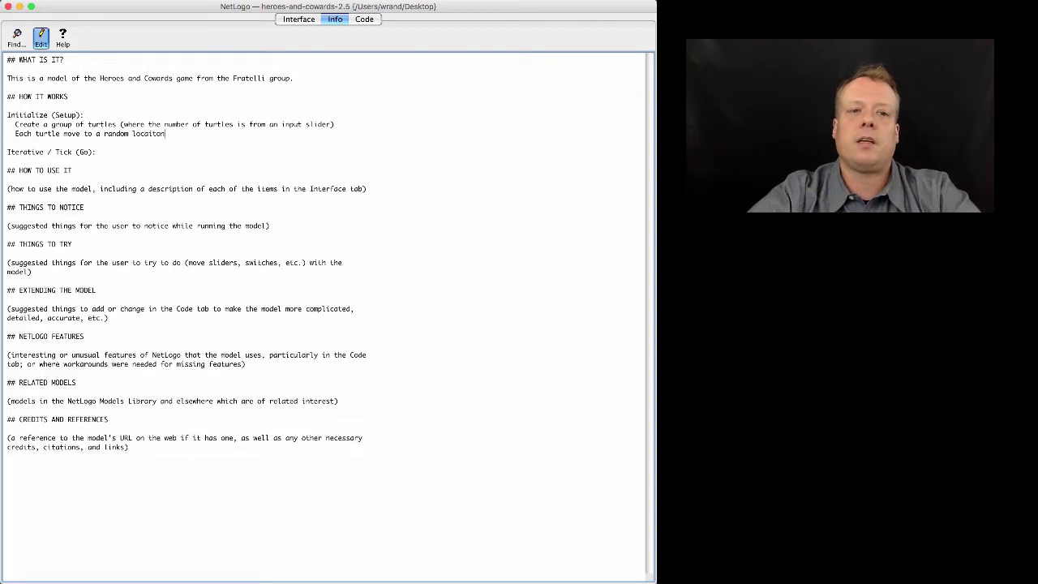
key(Return)
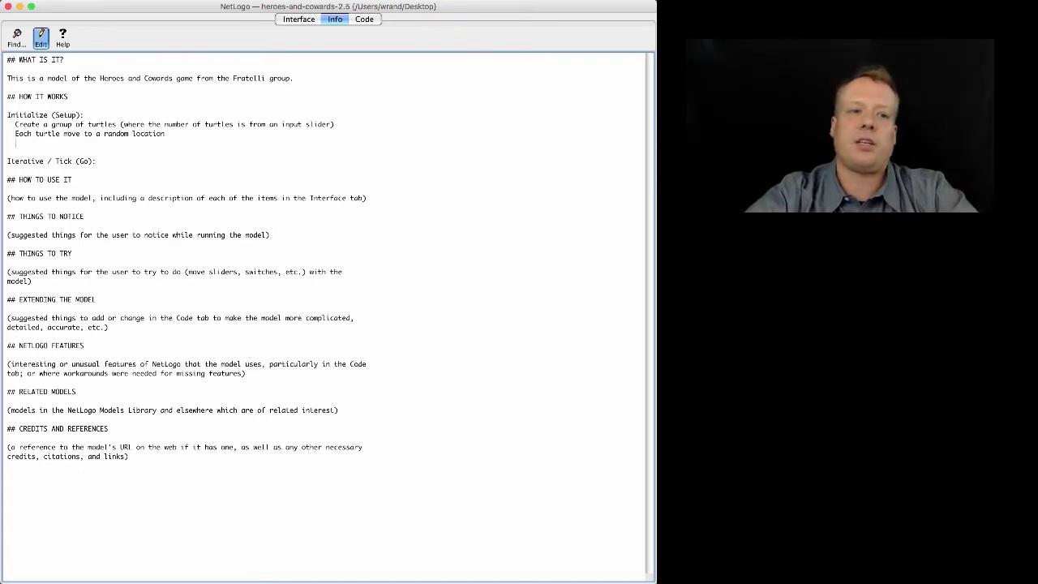
text(If)
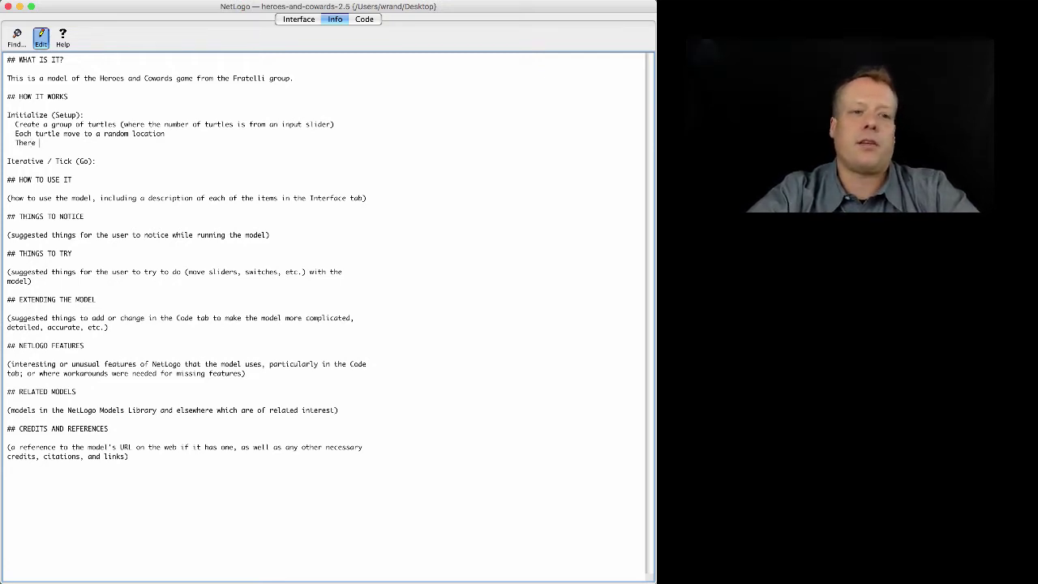
text(ch)
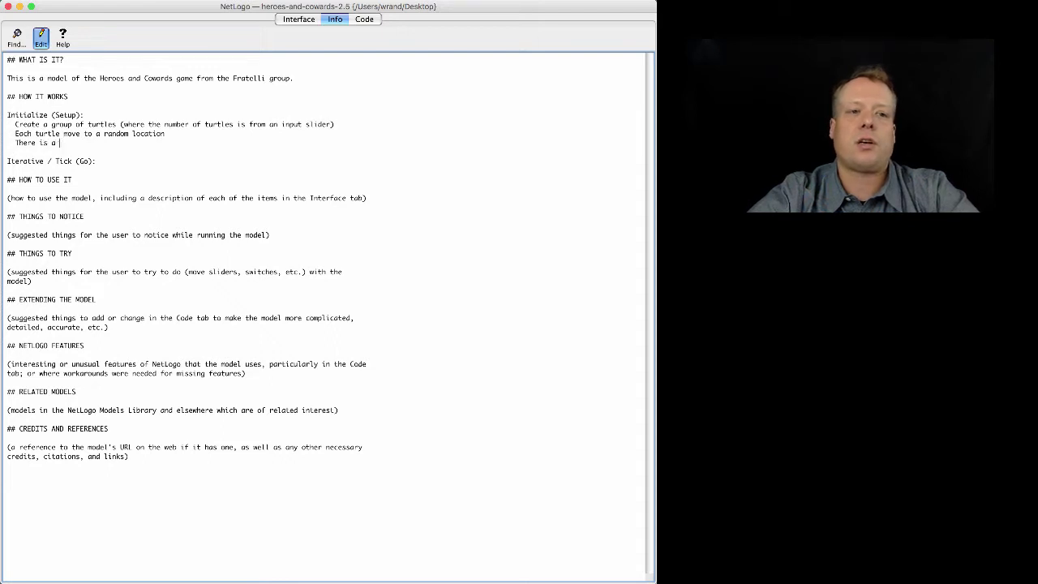
text(chooser co)
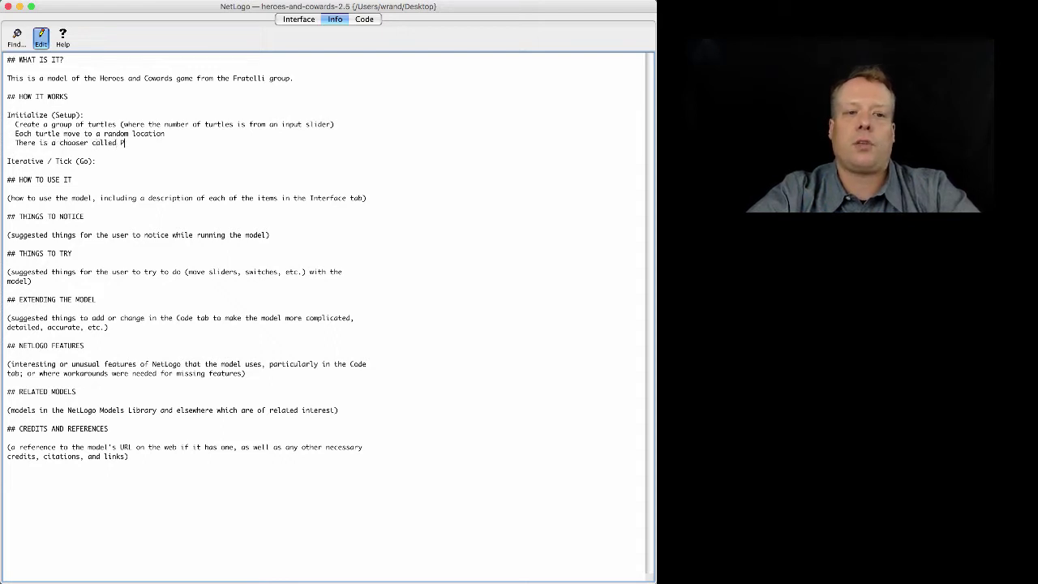
text(rsonalities that specifies)
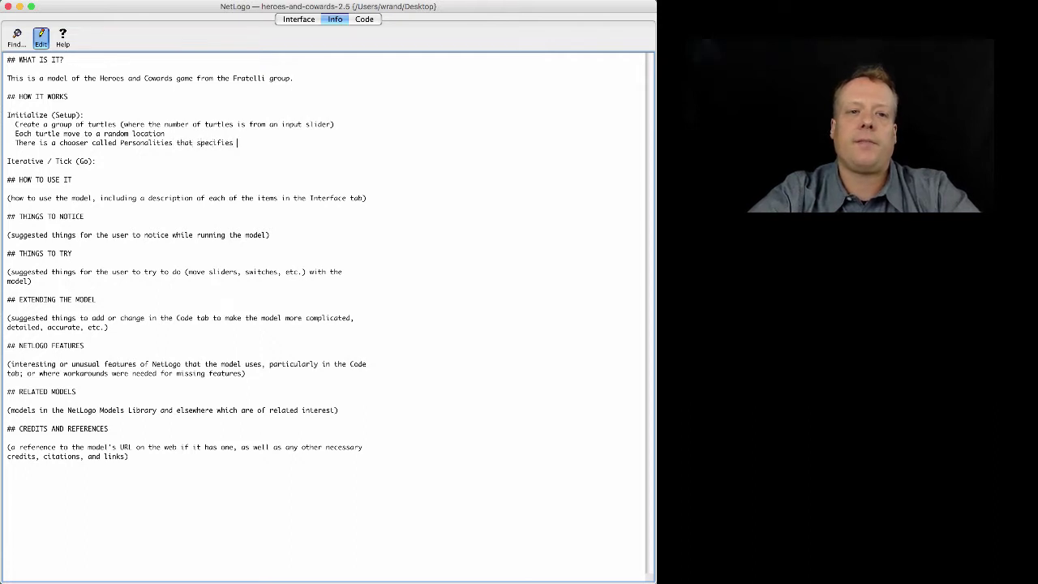
text(havior)
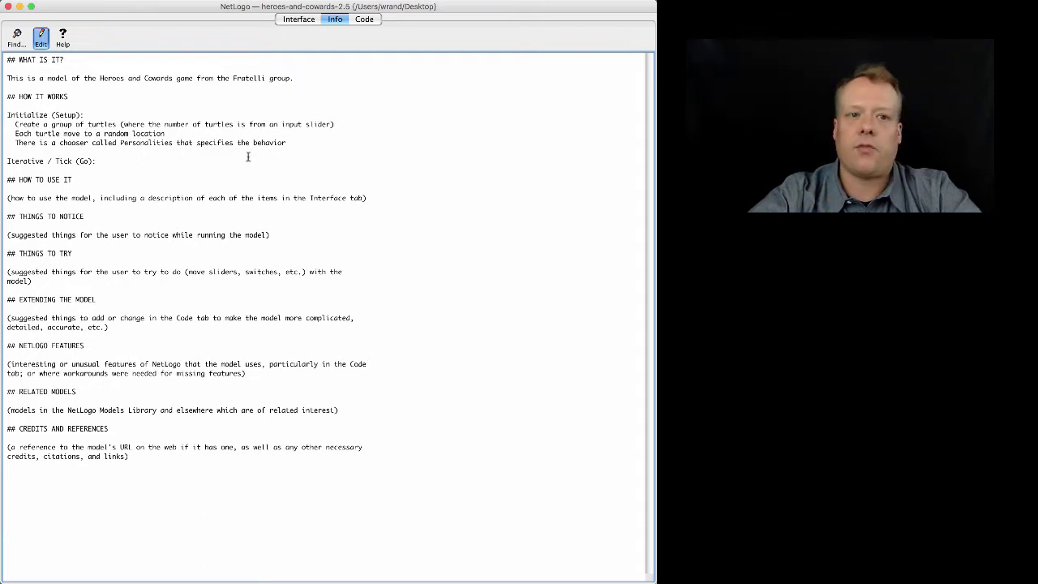
- Capitalize SETUP, GO, PERSONALITIES and NUMBER in the setup notes
double_click(66, 114)
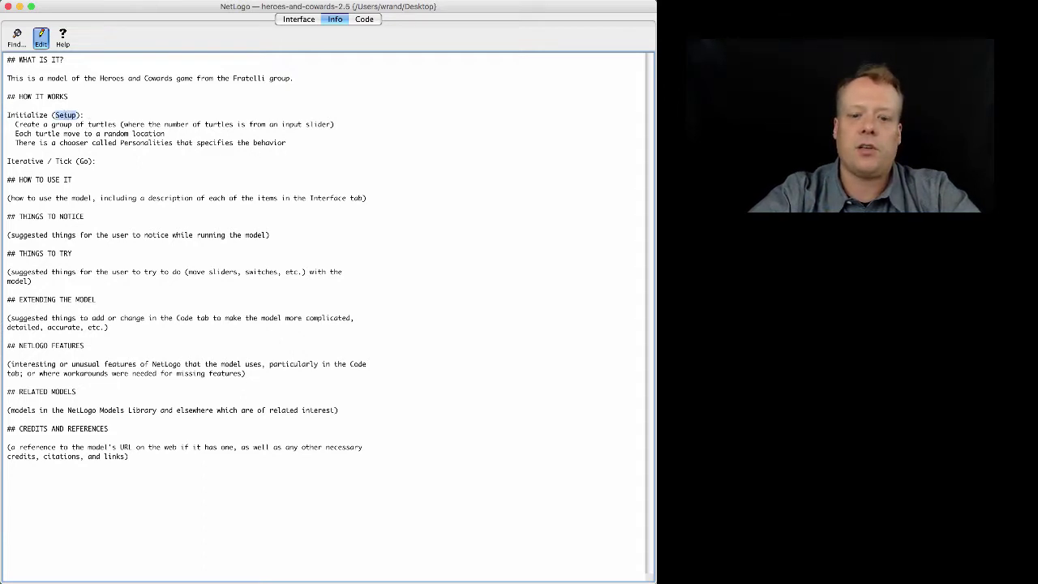
text(SETUP)
double_click(83, 161)
text(GO)
double_click(159, 143)
text(PER)
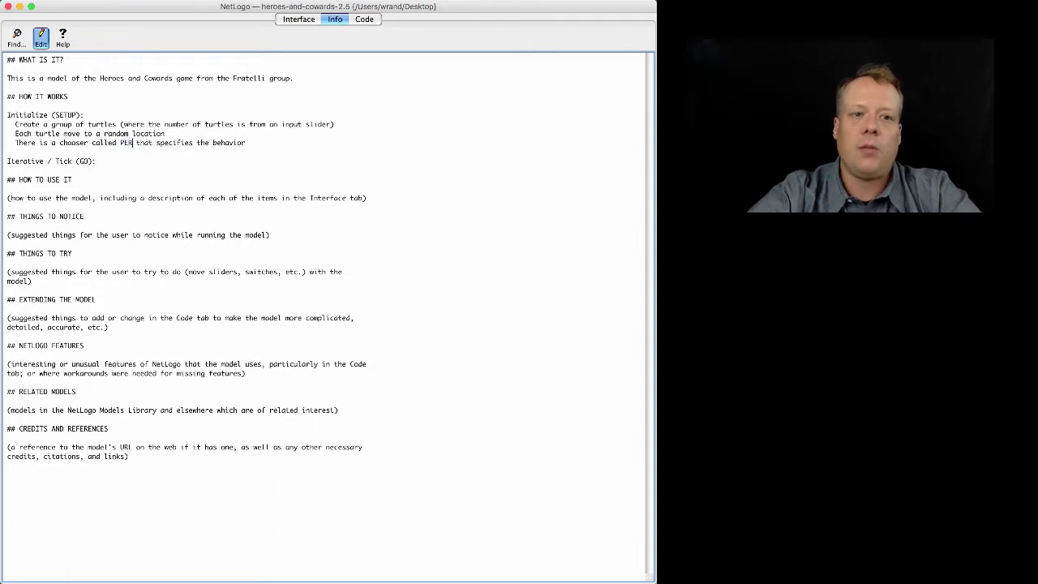
text(SONALITIES)
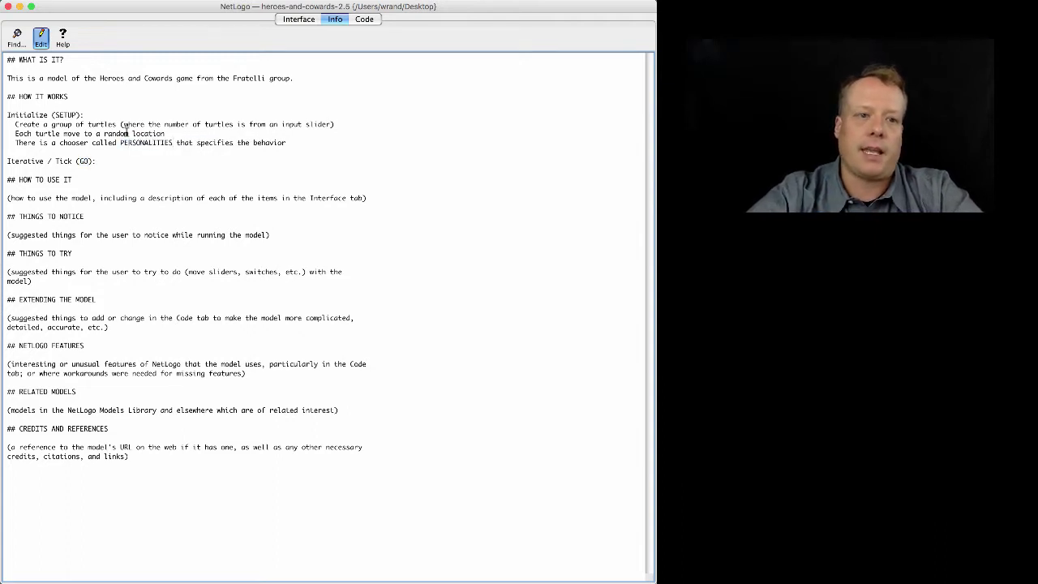
double_click(175, 124)
text(NUMBER)
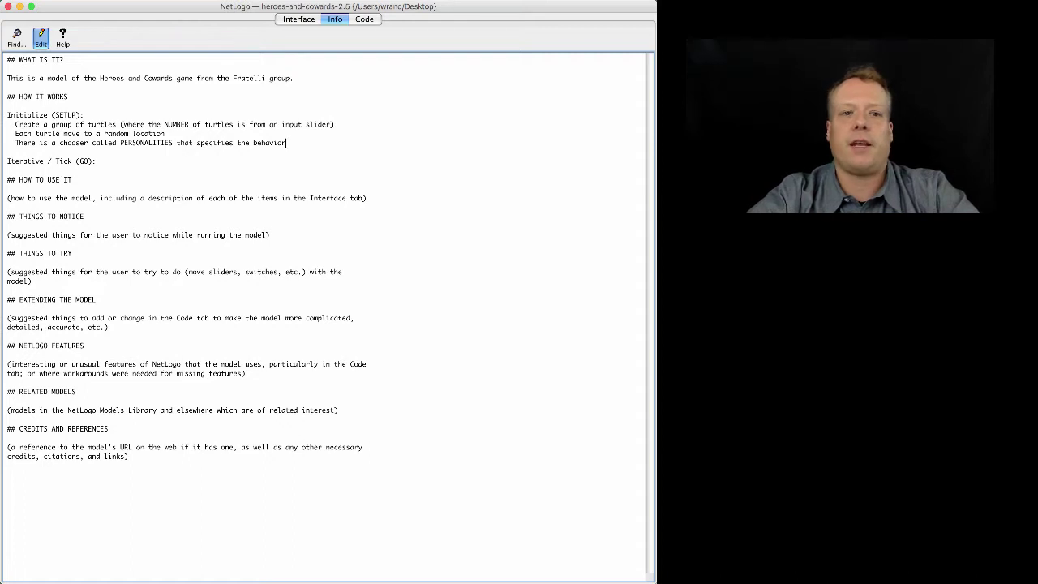
text(.)
- Add the rule that Brave turtles turn blue
key(Return)
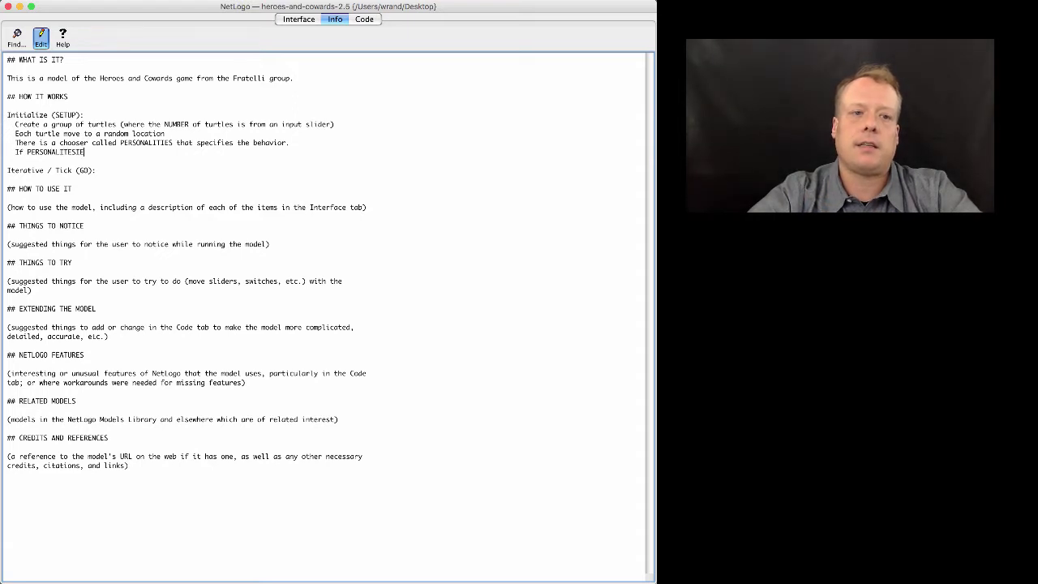
text(= "Brave)
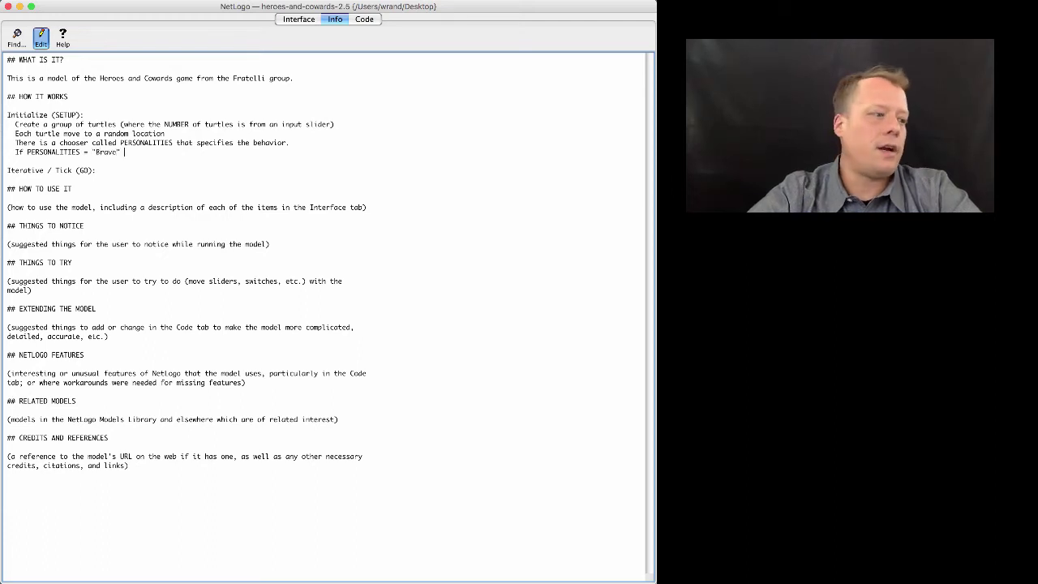
text(the turtle)
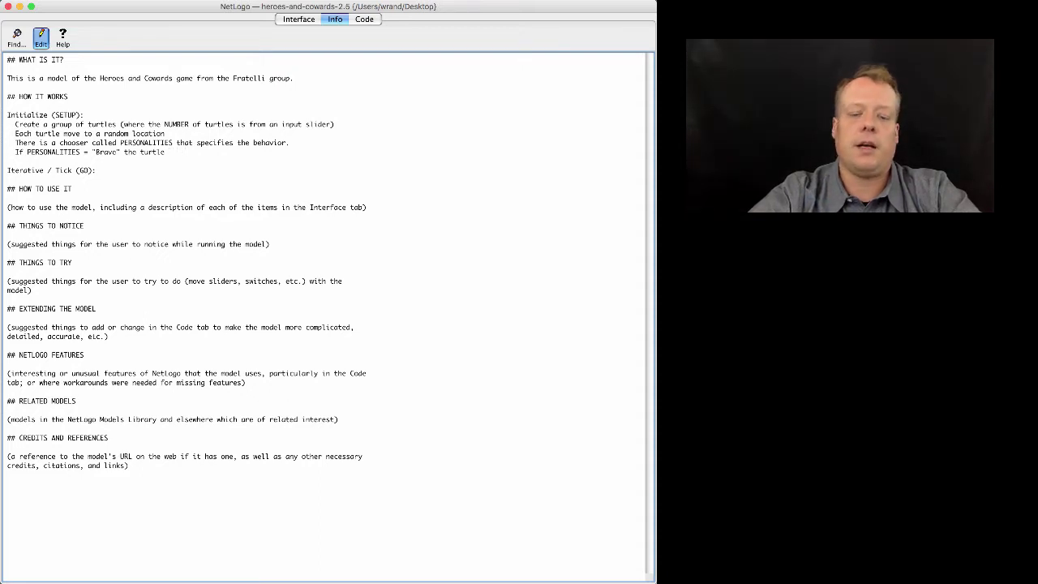
text( turns blue)
key(Return)
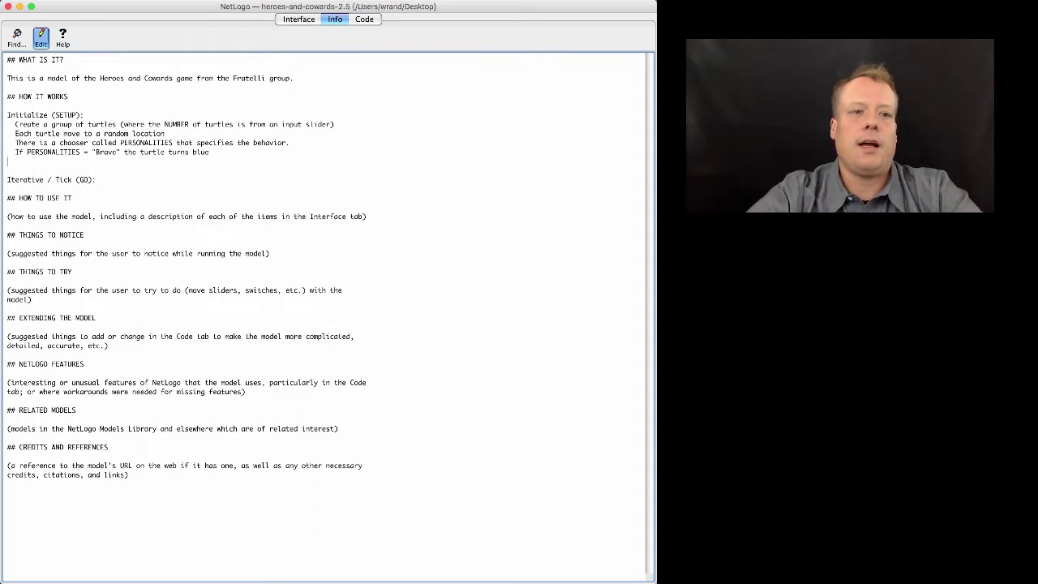
- Duplicate the Brave rule and change it to Cowardly turtles turning red
key(shift+Down)
key(super+c)
key(Right)
key(super+v)
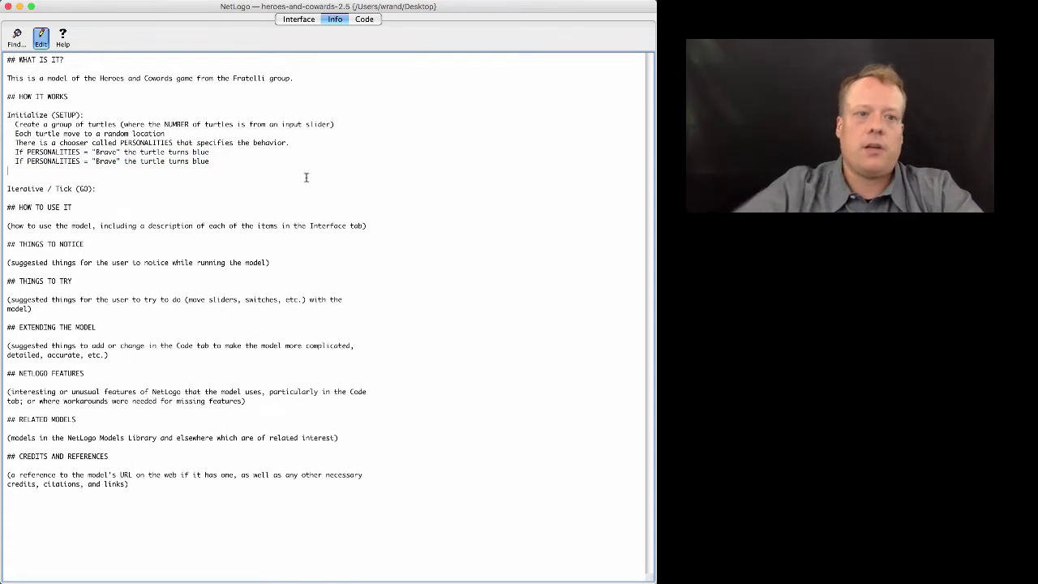
double_click(106, 162)
text(Cowardly)
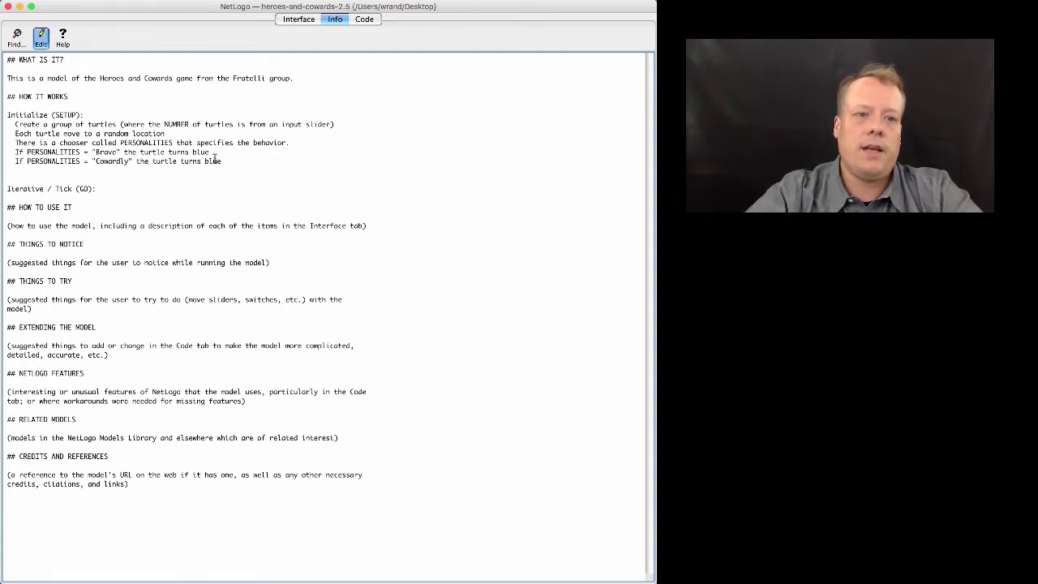
double_click(212, 161)
text(red)
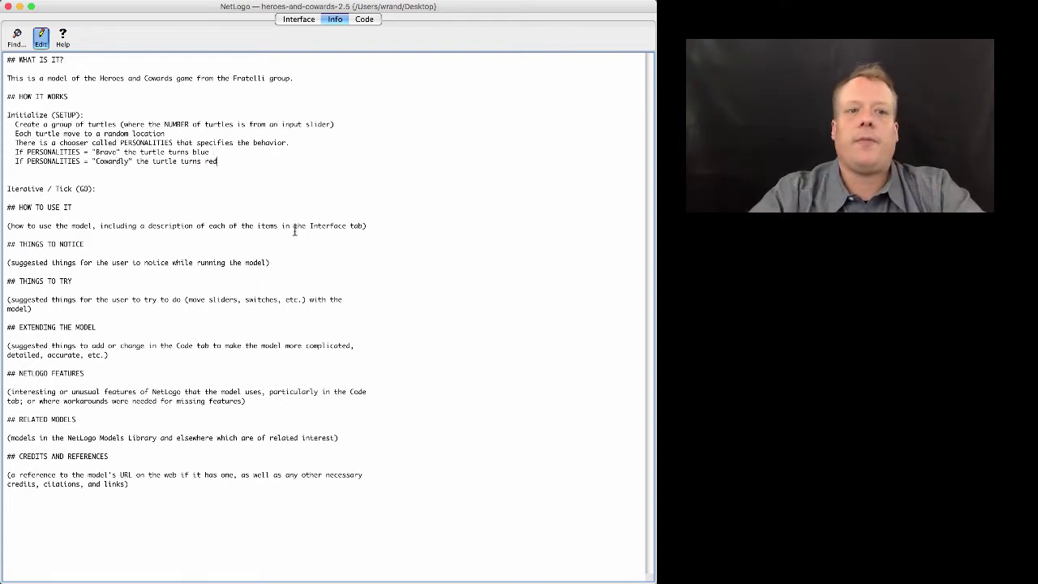
- Duplicate the Cowardly rule and change it to Mixed turtles getting a random colour
key(shift+Down)
key(super+c)
key(Down)
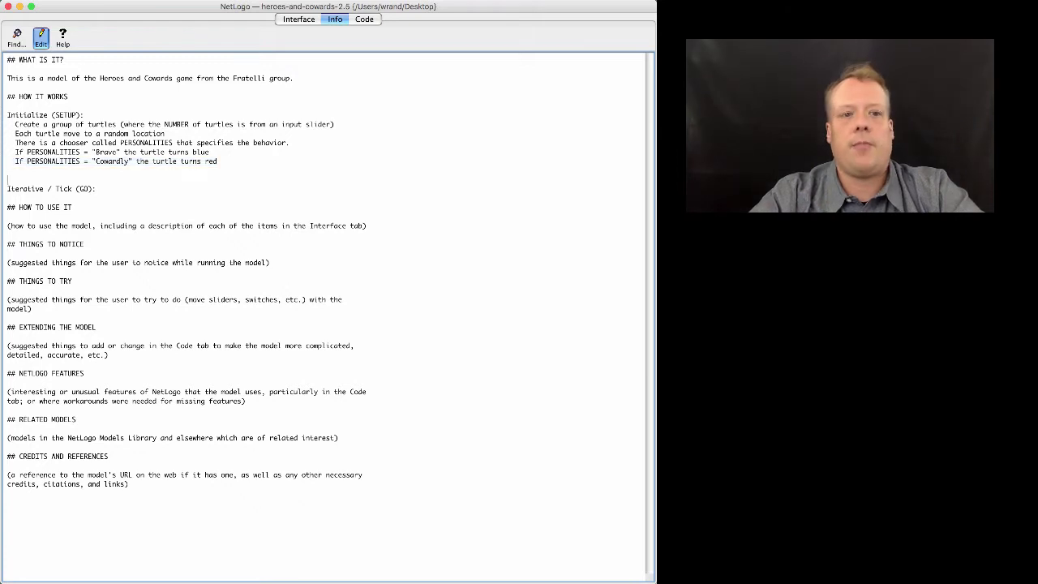
key(super+v)
key(Up)
key(Up)
key(BackSpace)
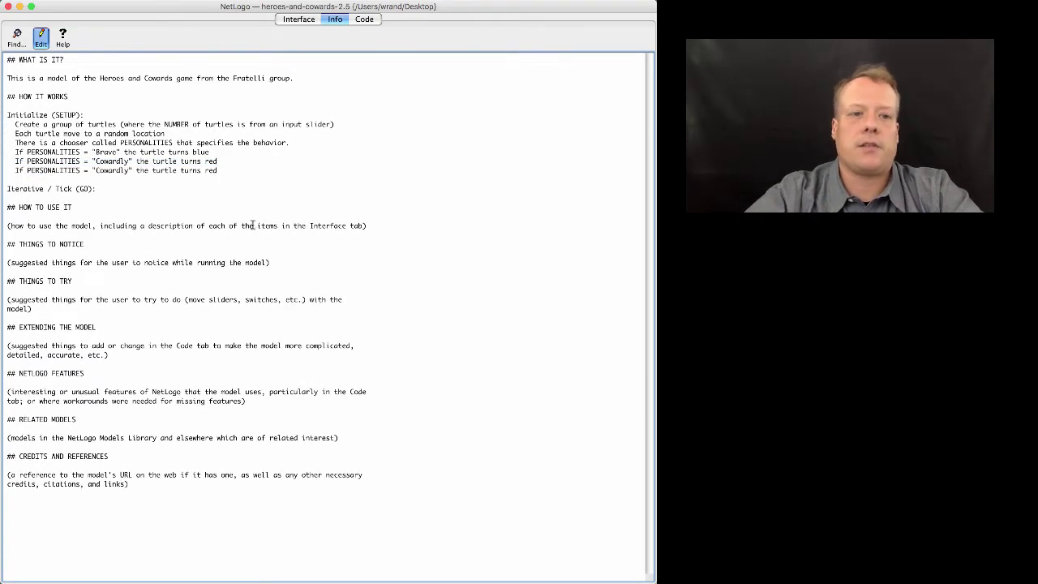
double_click(105, 170)
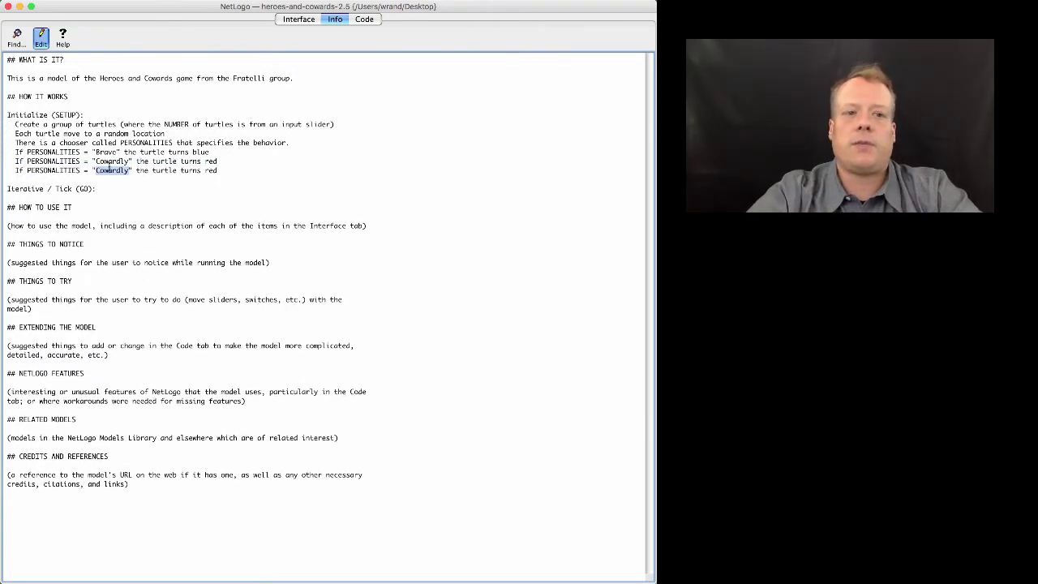
text(Mixed)
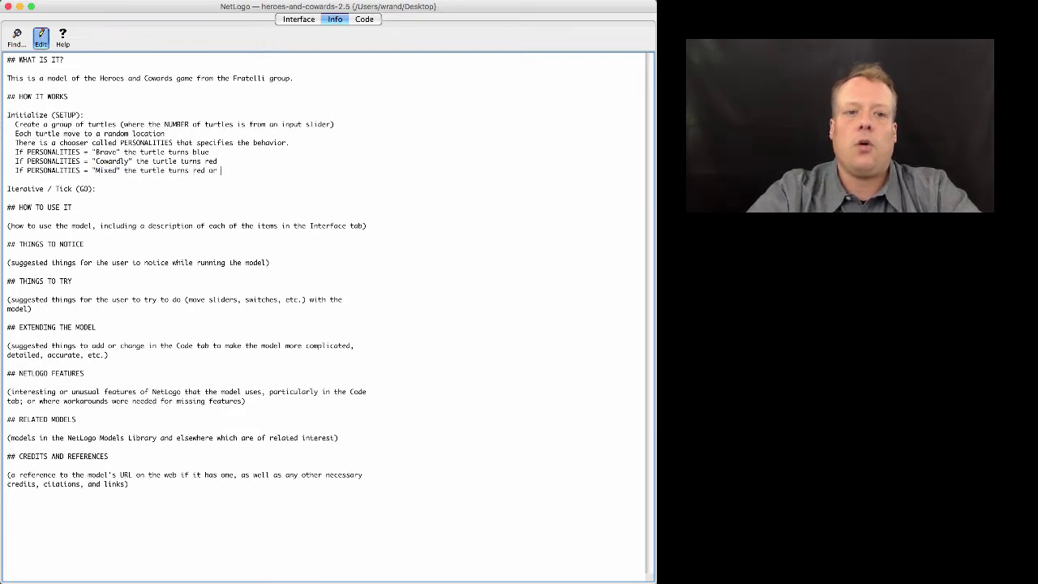
text(domly)
key(Return)
- Add lines for each turtle picking a FRIEND and an ENEMY, and resetting ticks
text(Each turtle picks a )
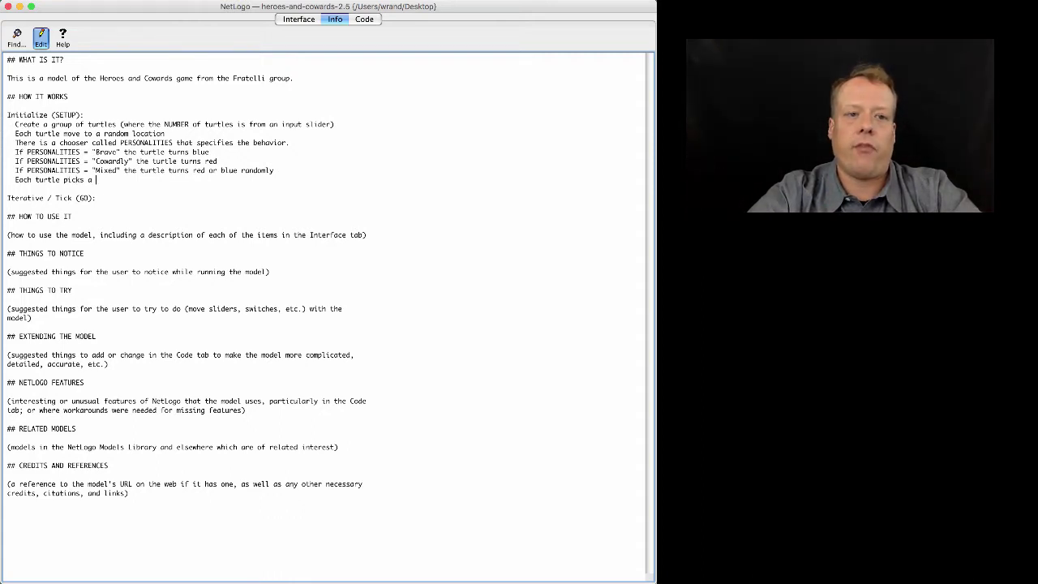
text(FRIEND and an )
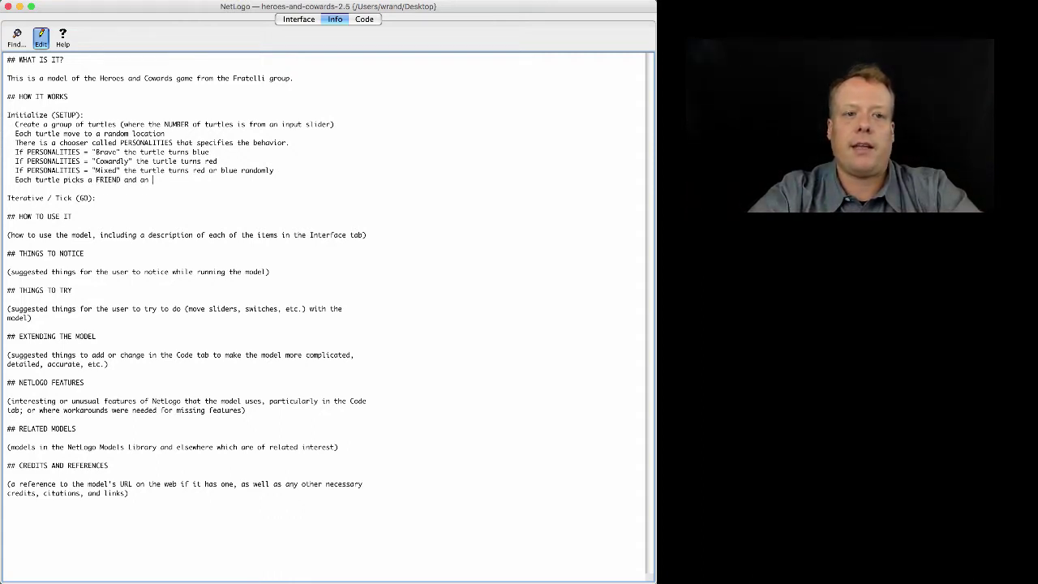
text(ENEMY)
key(Return)
text(We reset the)
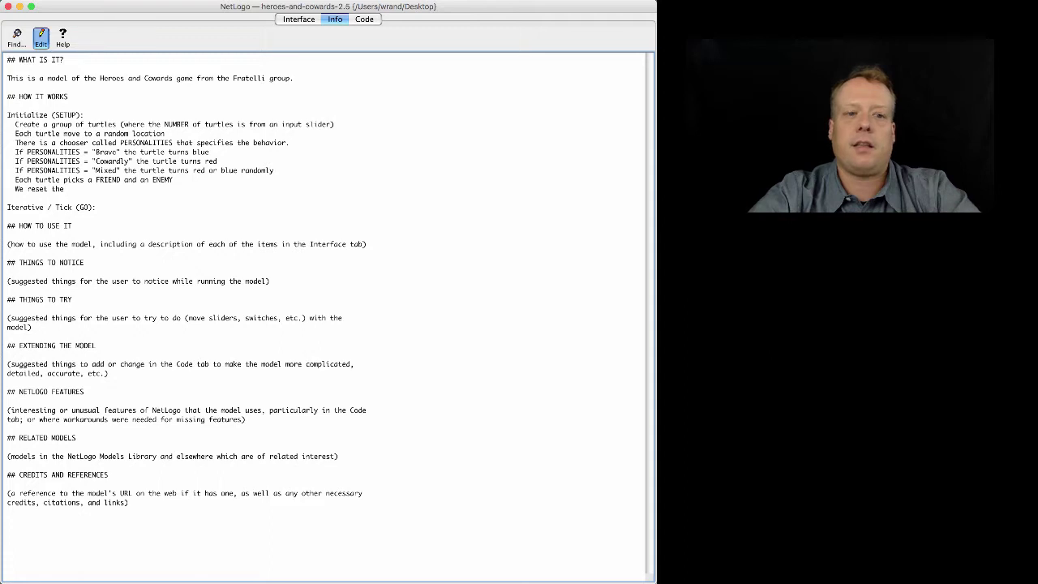
text(ticks)
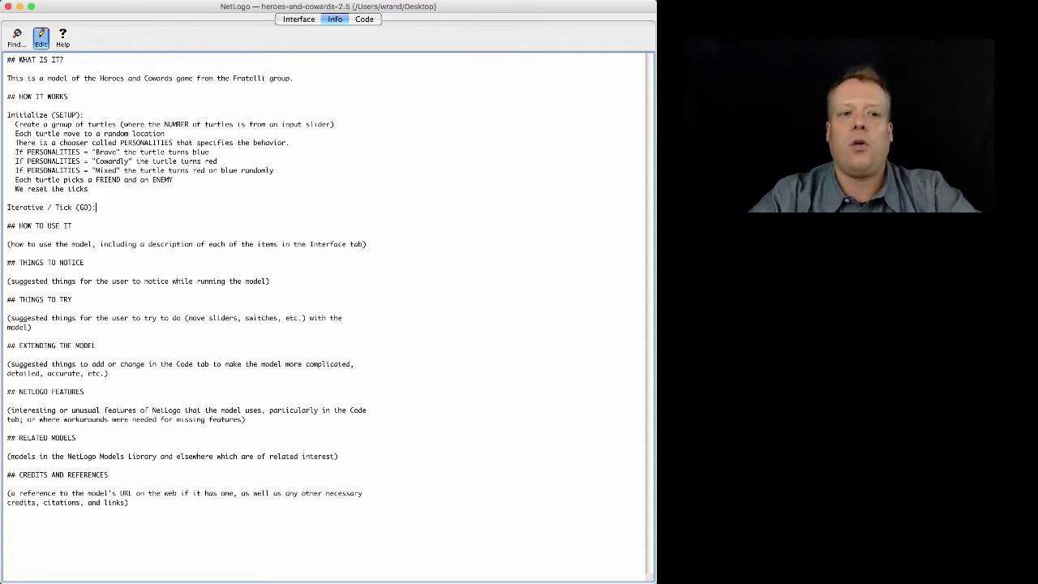
- Add 'Each turtle which is blue moves' as the first line under the GO heading
key(Return)
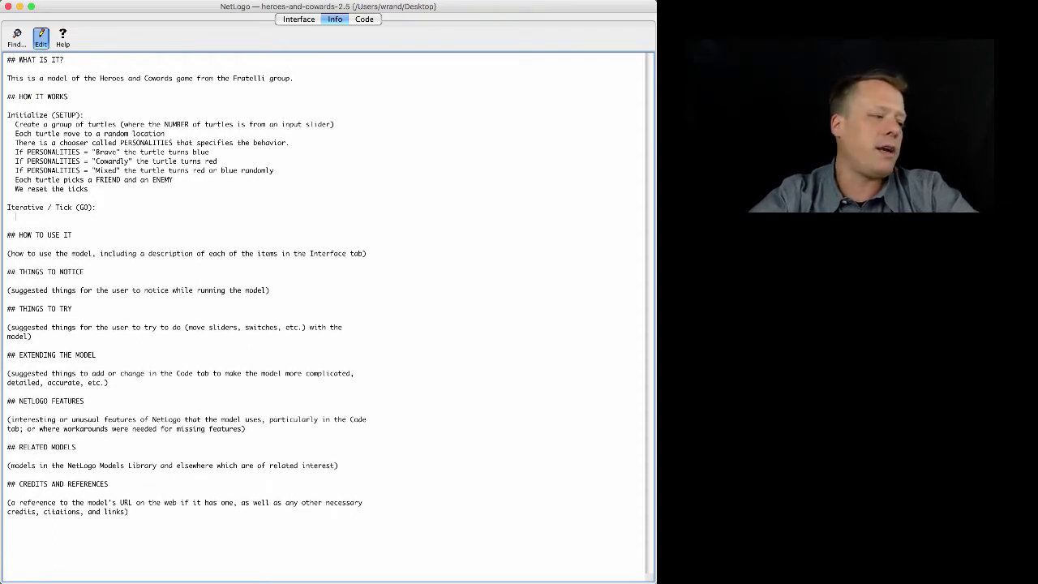
text(Each turtles)
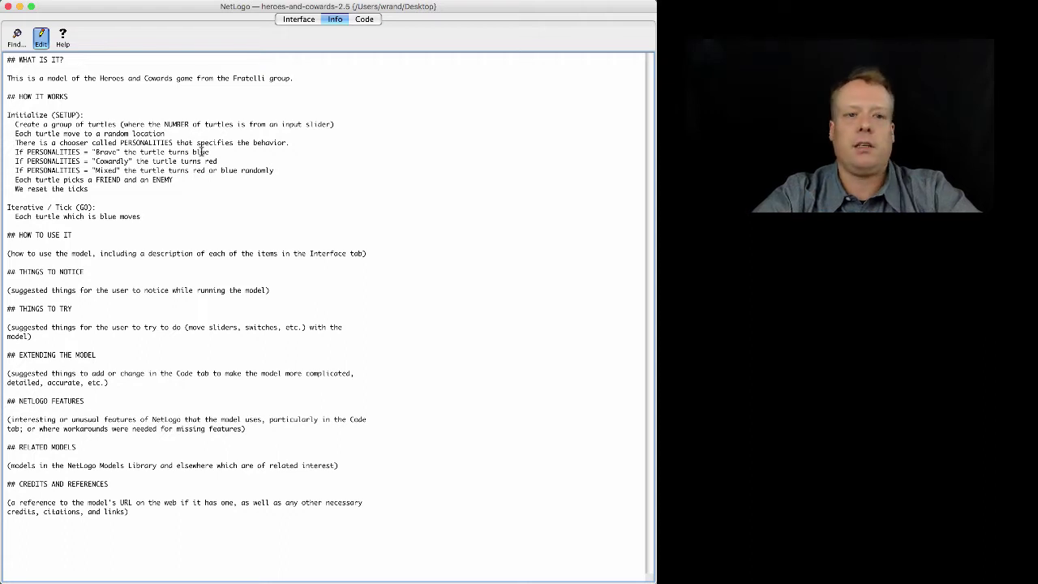
click(366, 19)
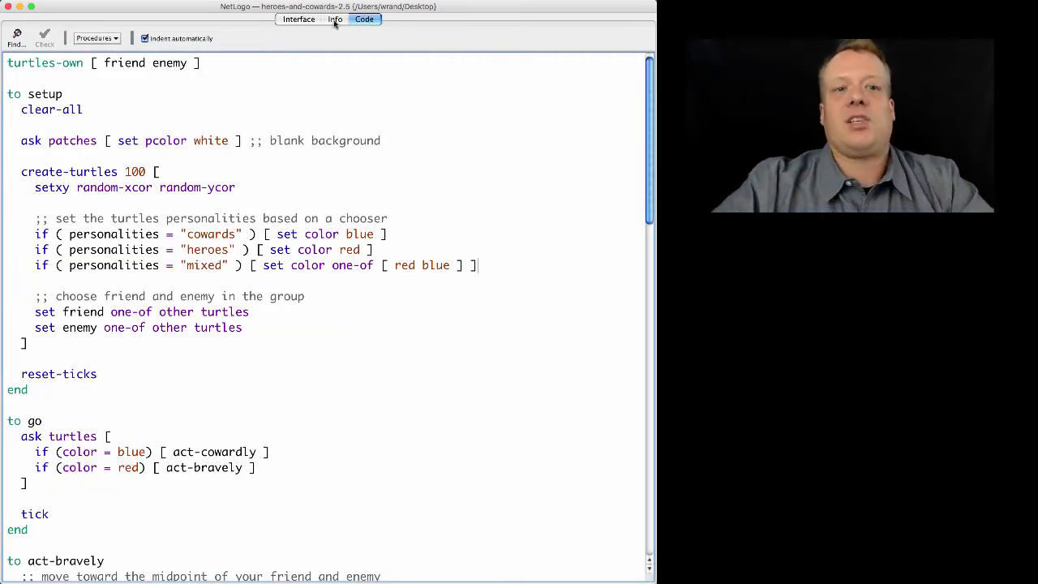
click(335, 19)
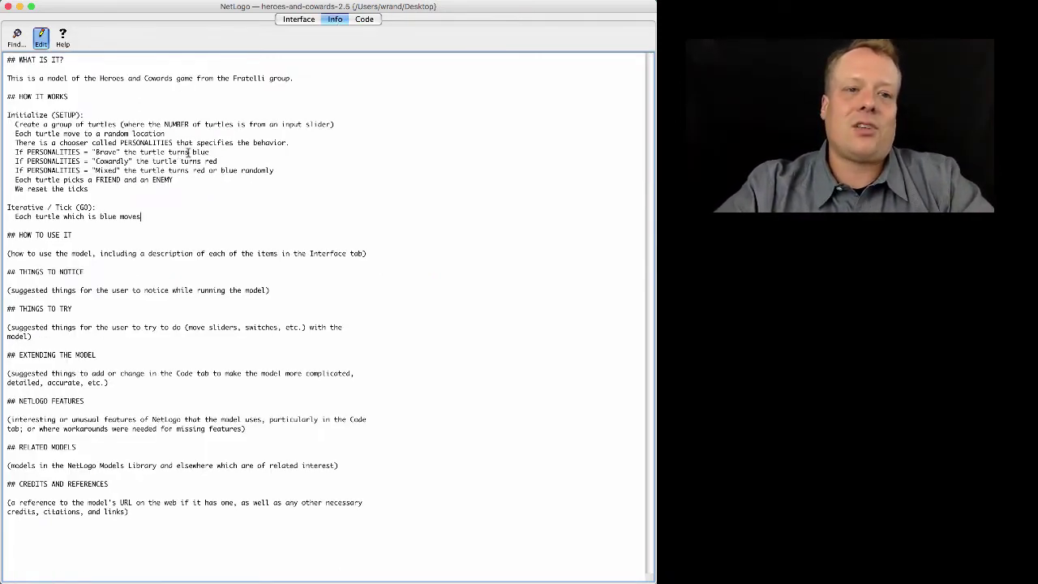
click(364, 19)
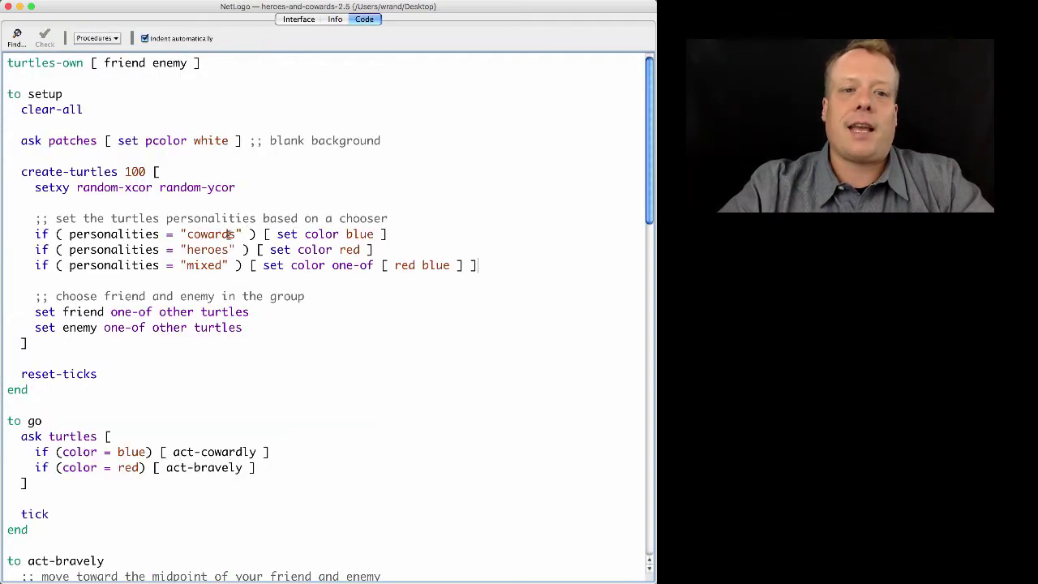
click(332, 18)
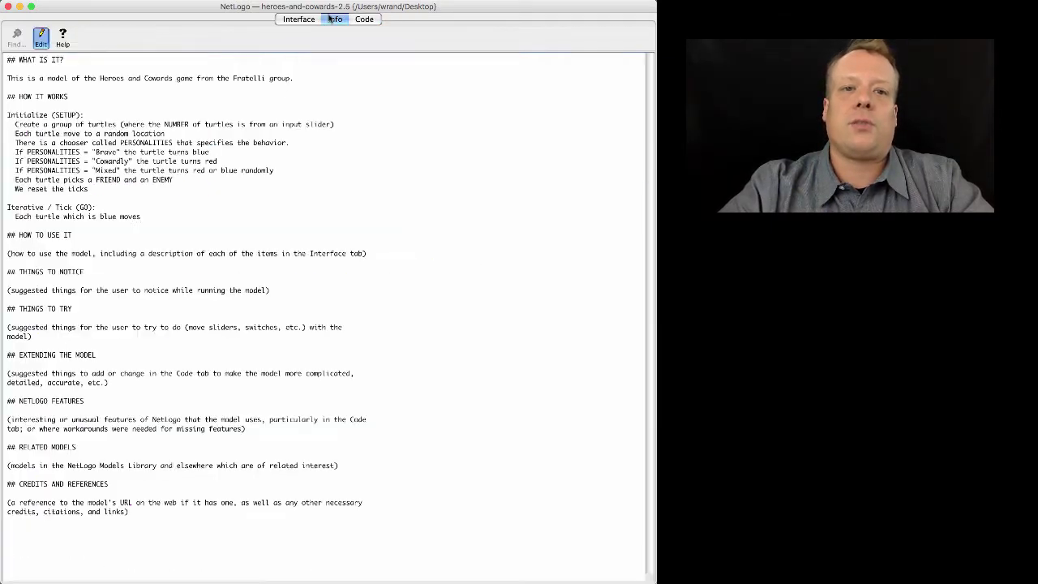
- Swap colours so Brave turtles turn red and Cowardly turtles turn blue
double_click(201, 152)
text(red)
double_click(211, 160)
text(blue)
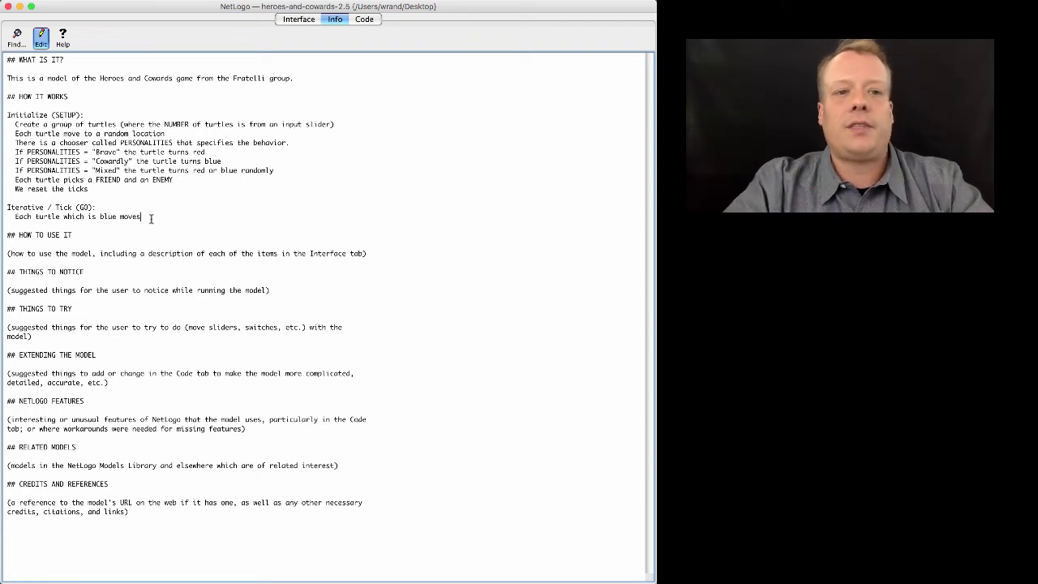
- Finish the blue line as 'moves away from the ENEMY past the FRIEND' and select it
text(away from the enem)
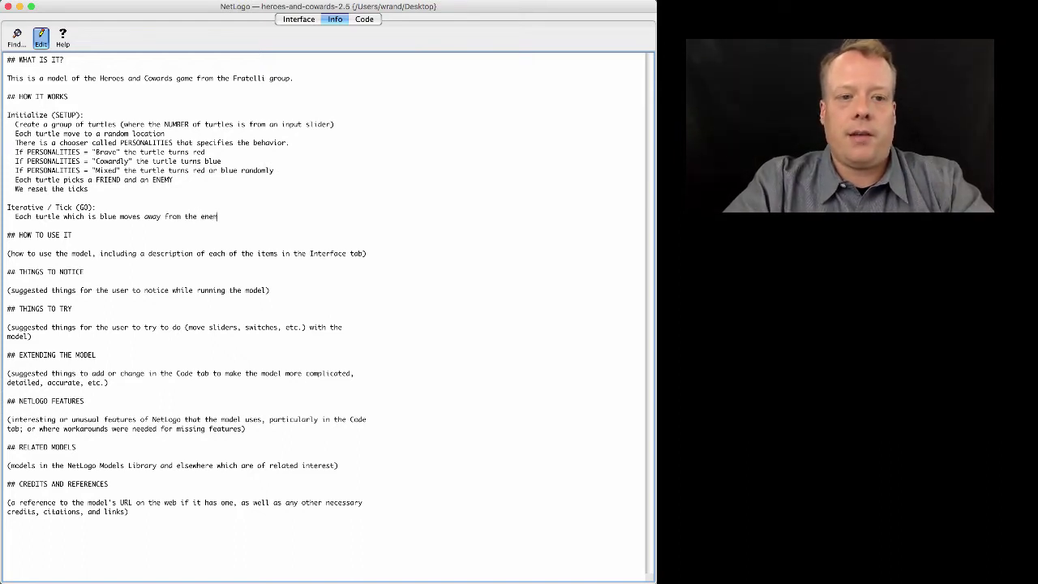
text(y past the friend)
double_click(274, 216)
text(FRIEND)
double_click(212, 216)
text(ENEMY)
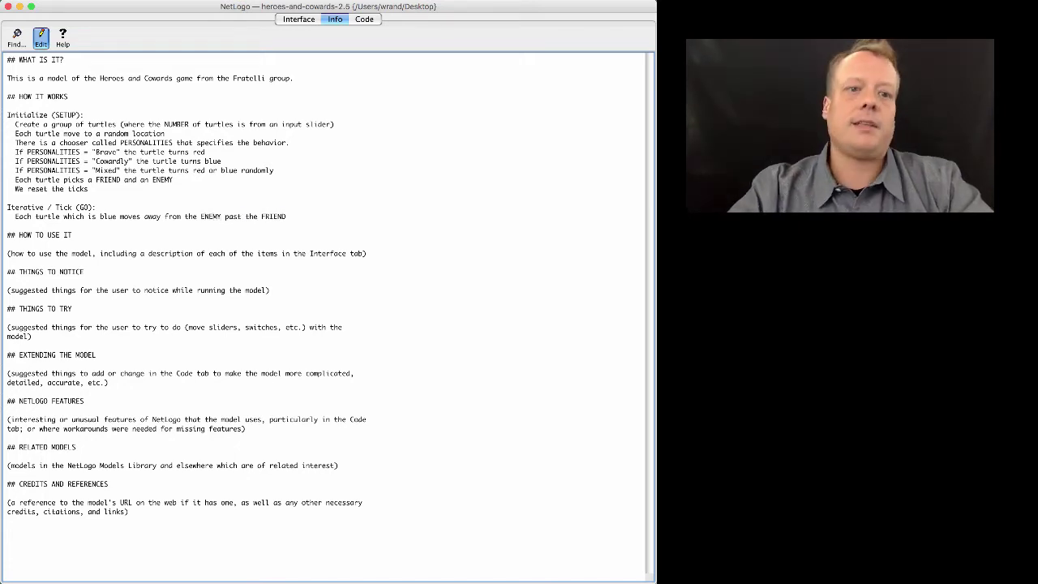
click(287, 216)
shift+click(8, 216)
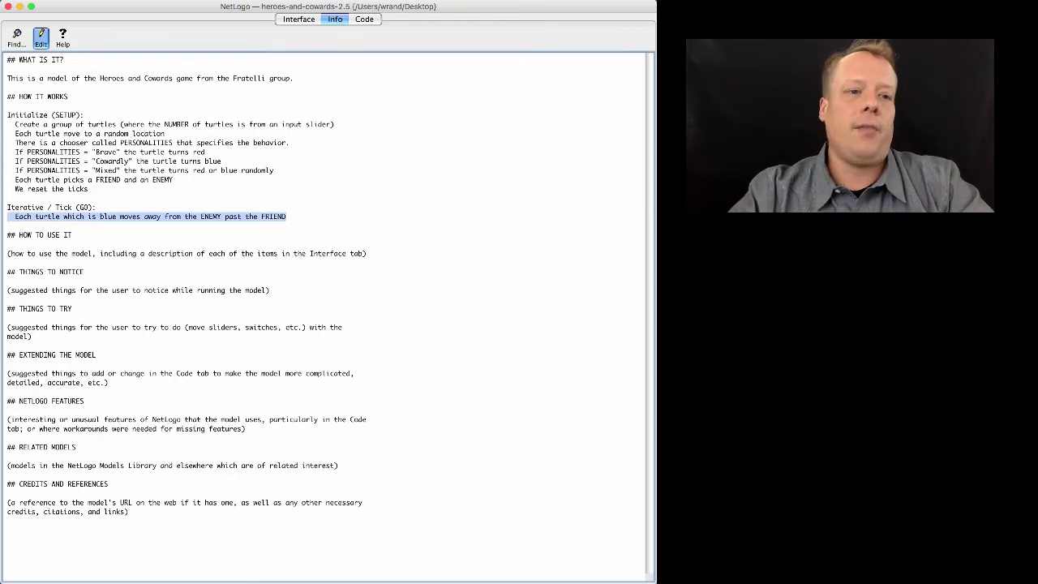
- Paste the blue line and edit it to 'red moves toward the ENEMY in the way of the FRIEND'
key(Down)
key(Down)
key(super+v)
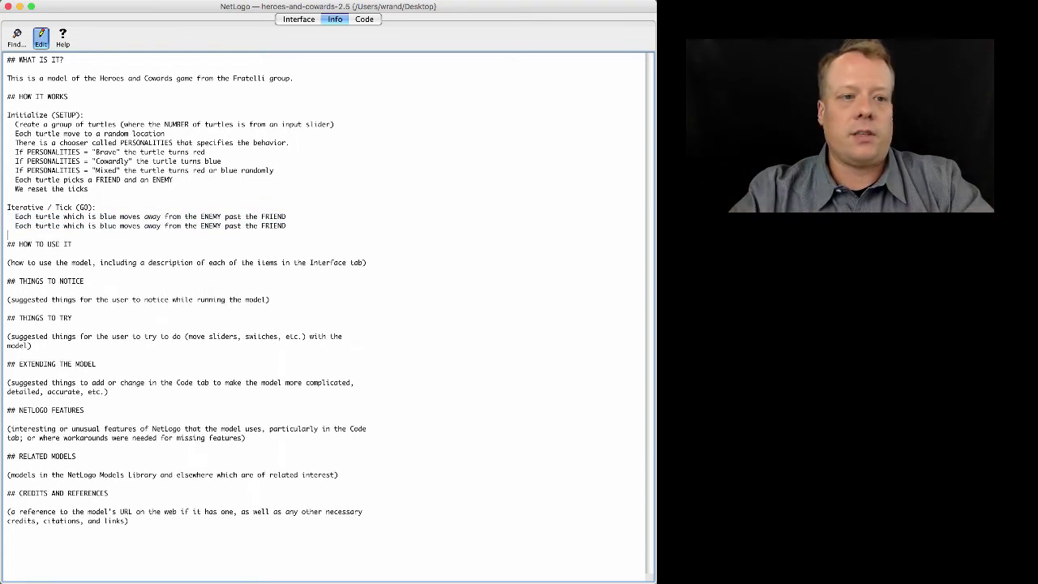
double_click(109, 226)
text(red)
double_click(148, 225)
text(toward)
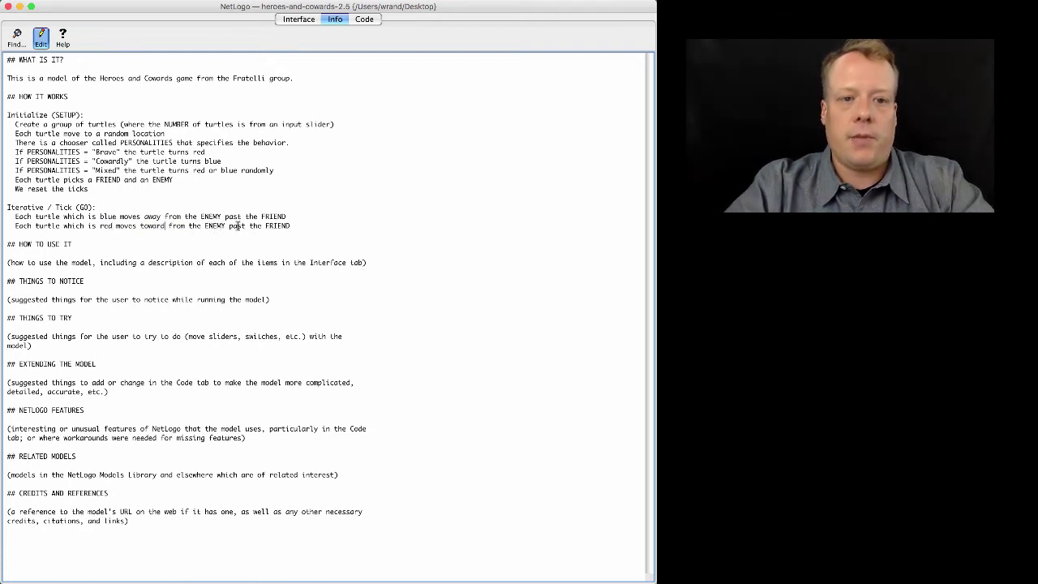
double_click(236, 226)
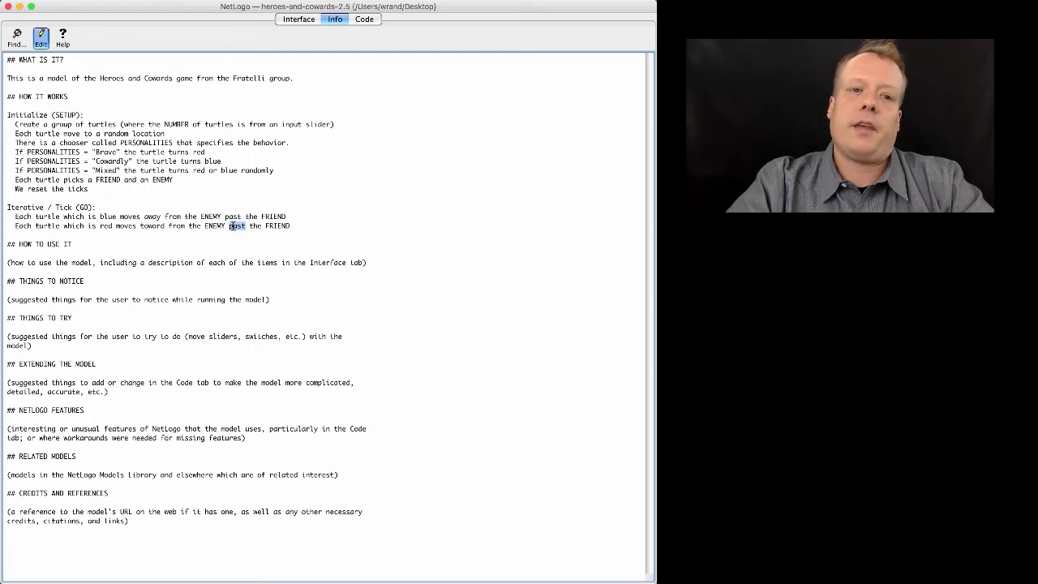
text(in the way of)
key(End)
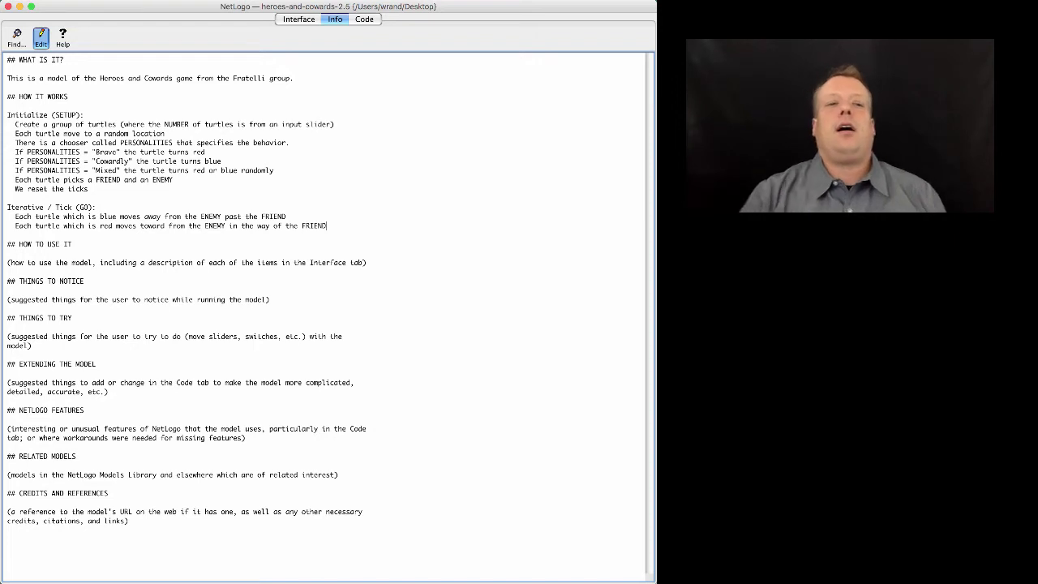
double_click(180, 226)
key(BackSpace)
key(BackSpace)
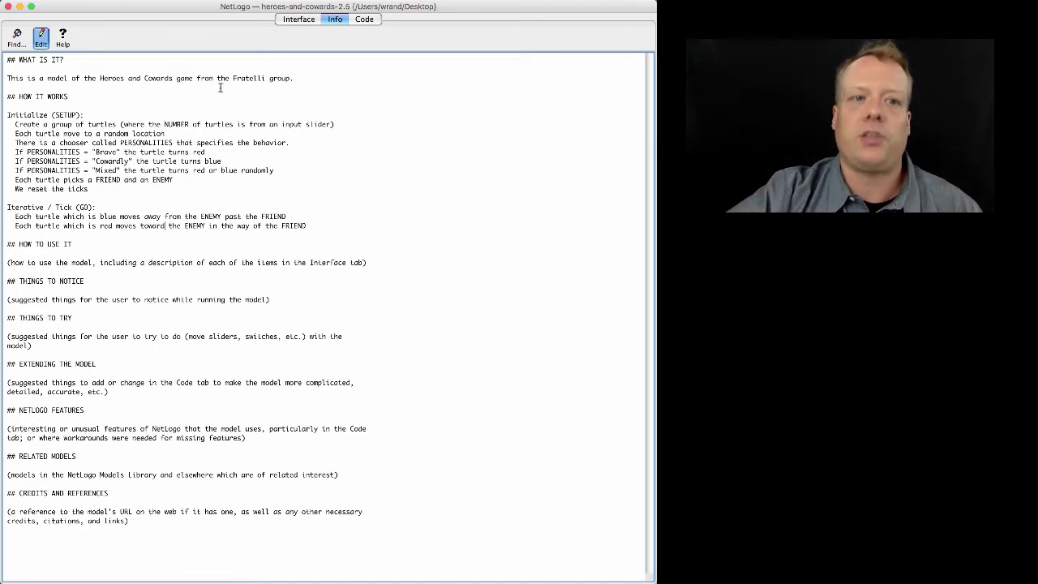
- Choose mixed personalities, run setup and go, set up again, then stop at 462 ticks
click(367, 23)
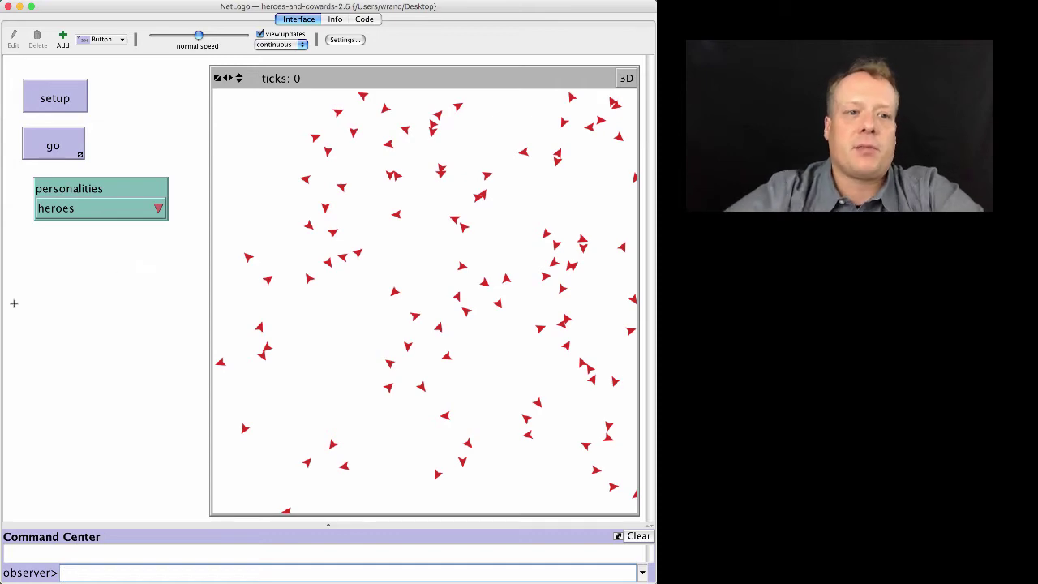
click(126, 211)
click(65, 248)
click(55, 108)
click(59, 135)
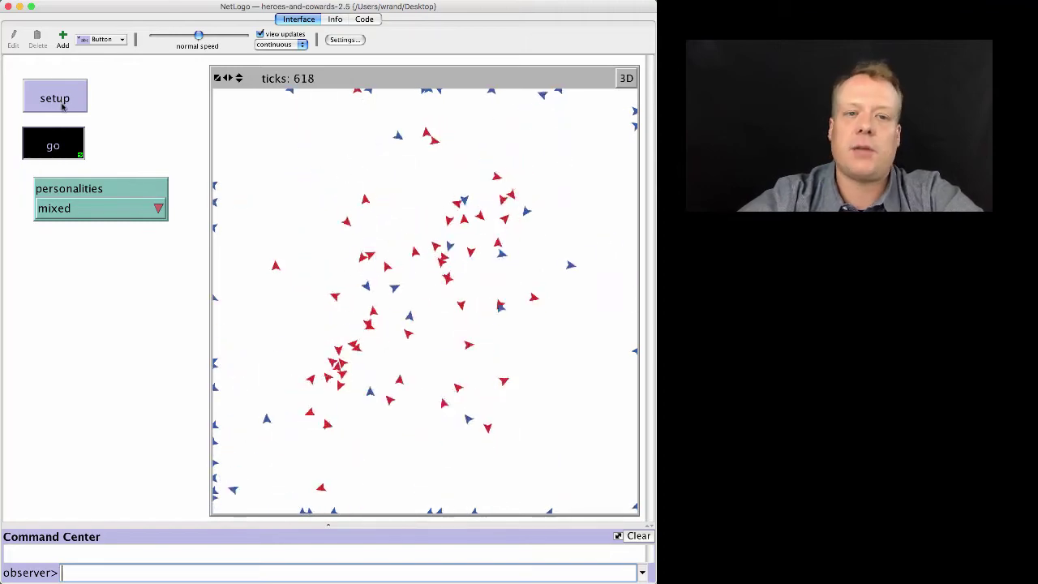
click(55, 98)
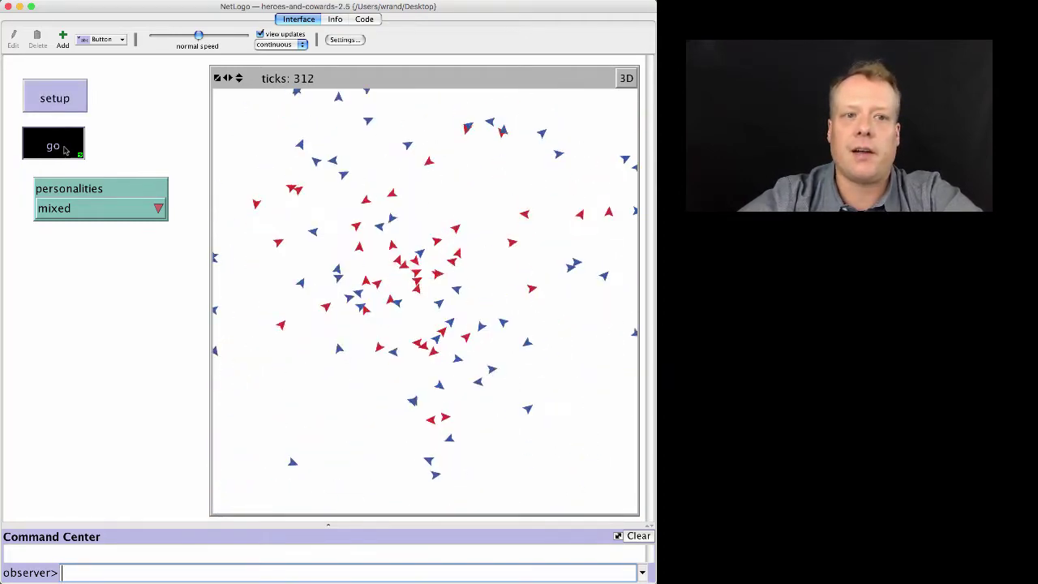
click(65, 145)
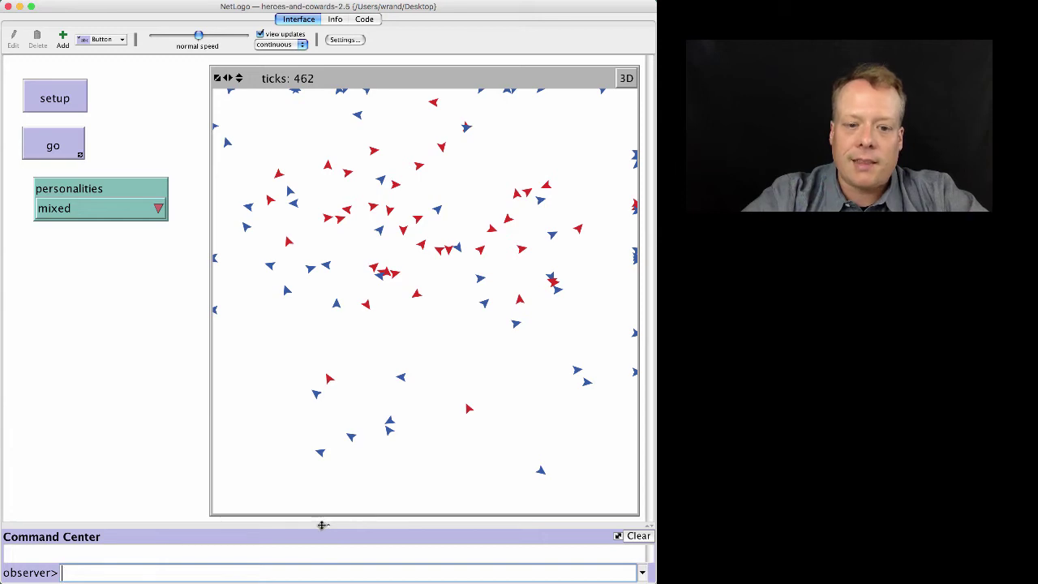
- Enlarge the Command Center, set random-seed 188, and draw three random 100 values: 69, 23, 93
drag(322, 524, 334, 305)
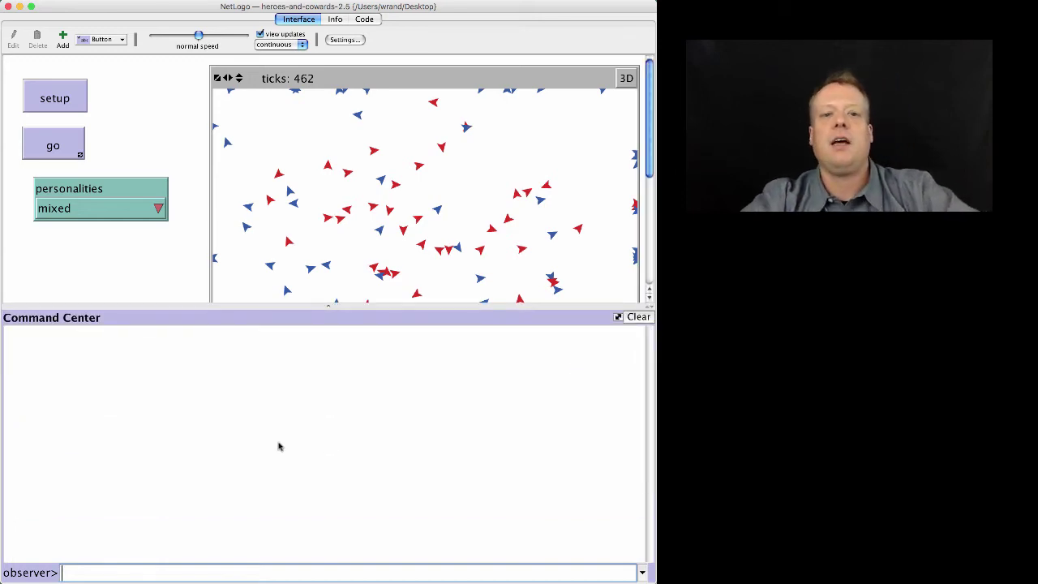
text(random-seed 188)
key(Return)
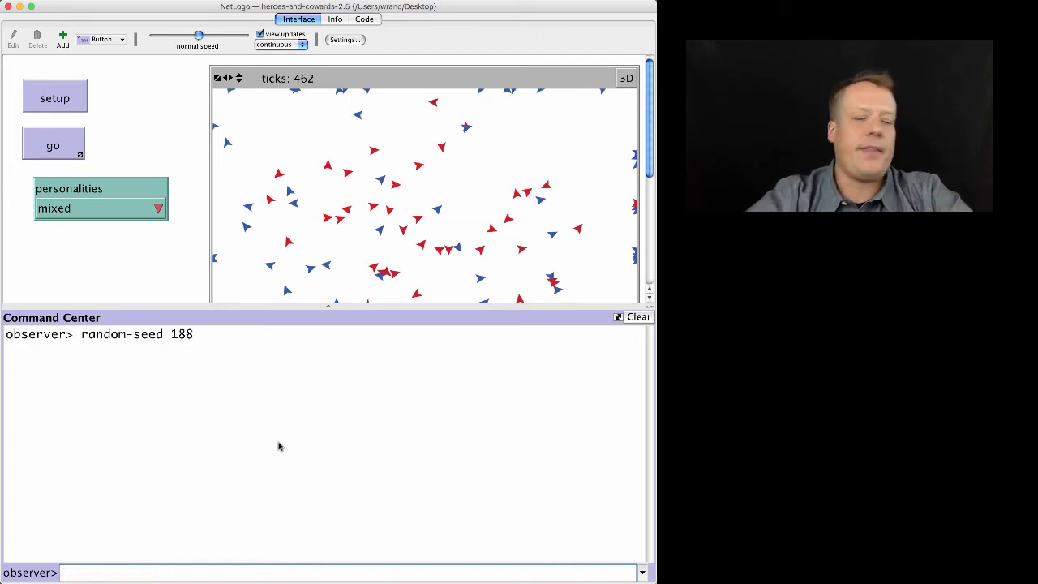
text(show random 1)
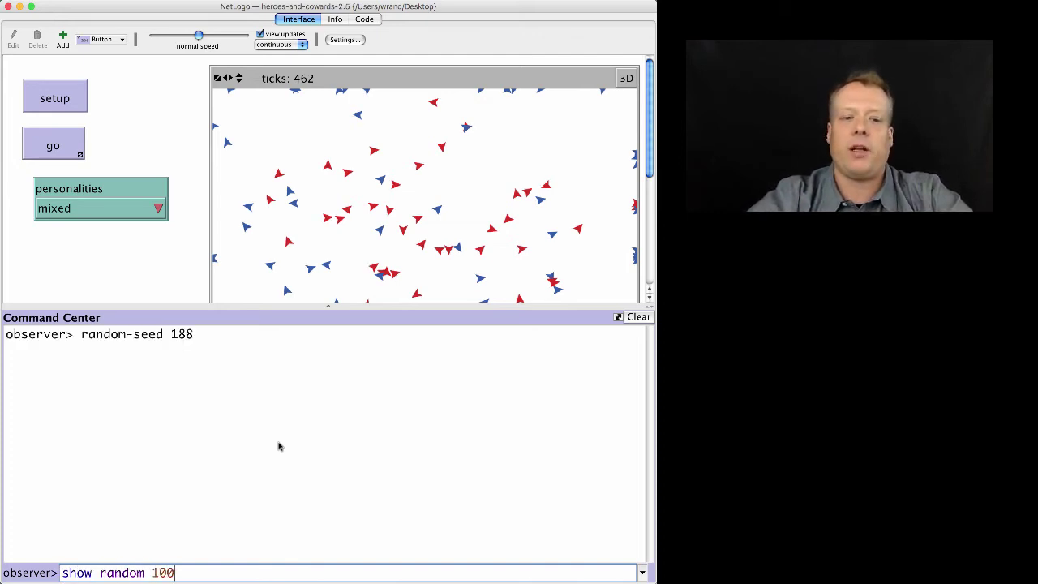
text(00)
key(Return)
key(Up)
key(Return)
key(Up)
key(Return)
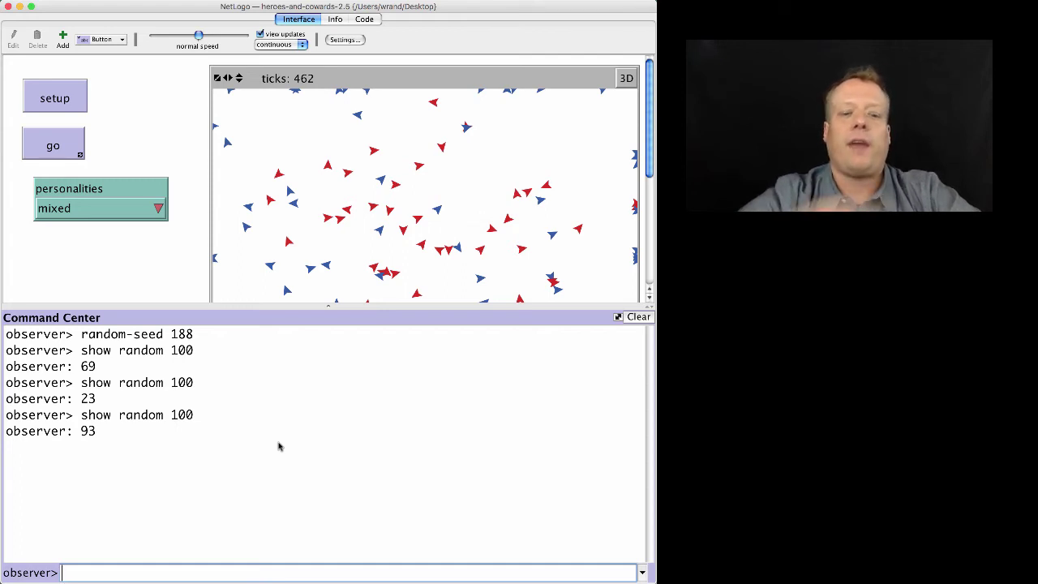
- Reseed with 188 and draw three more random 100 values to reproduce 69, 23, 93
text(random-seed 188)
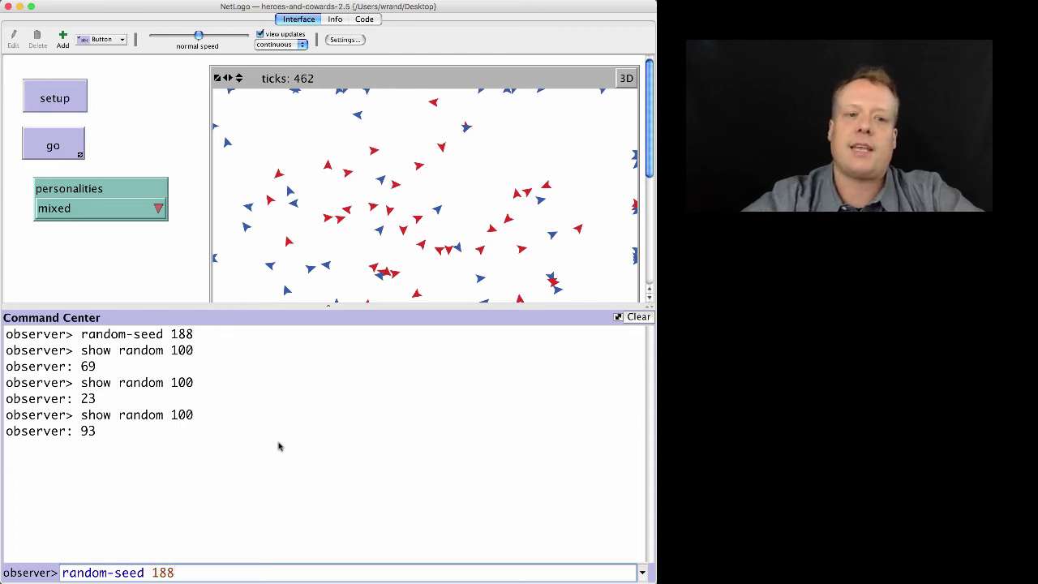
key(Return)
key(Up)
key(Return)
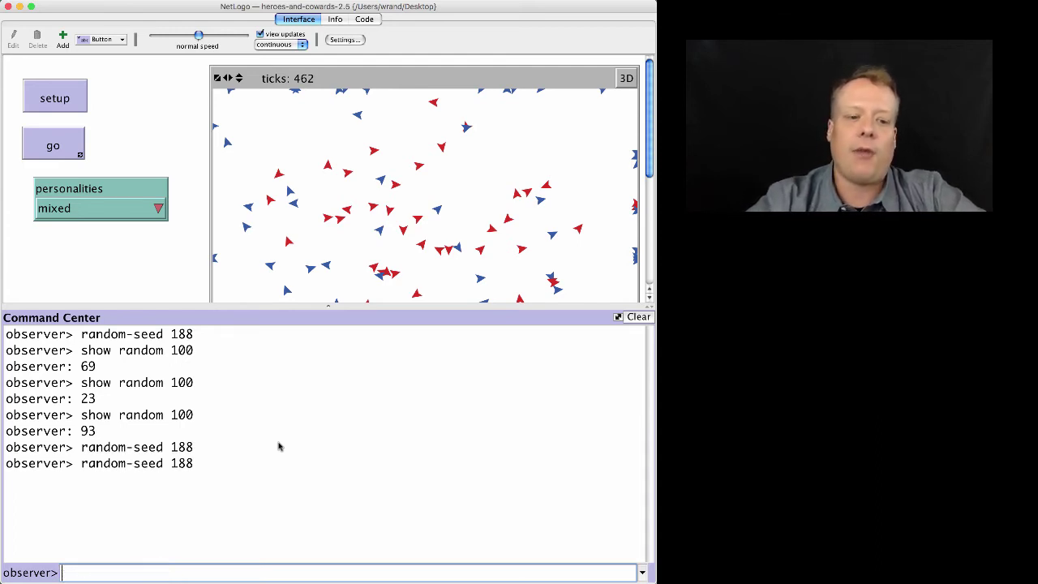
key(Up)
key(Up)
key(Return)
key(Up)
key(Return)
key(Up)
key(Return)
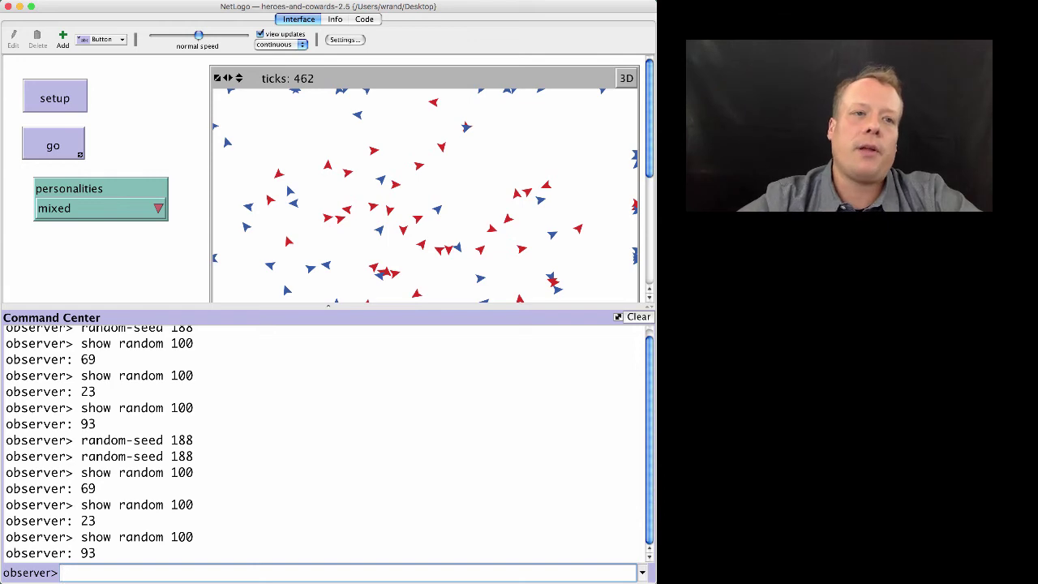
- Open the Models Library, answering the prompt about unsaved changes
click(89, 1)
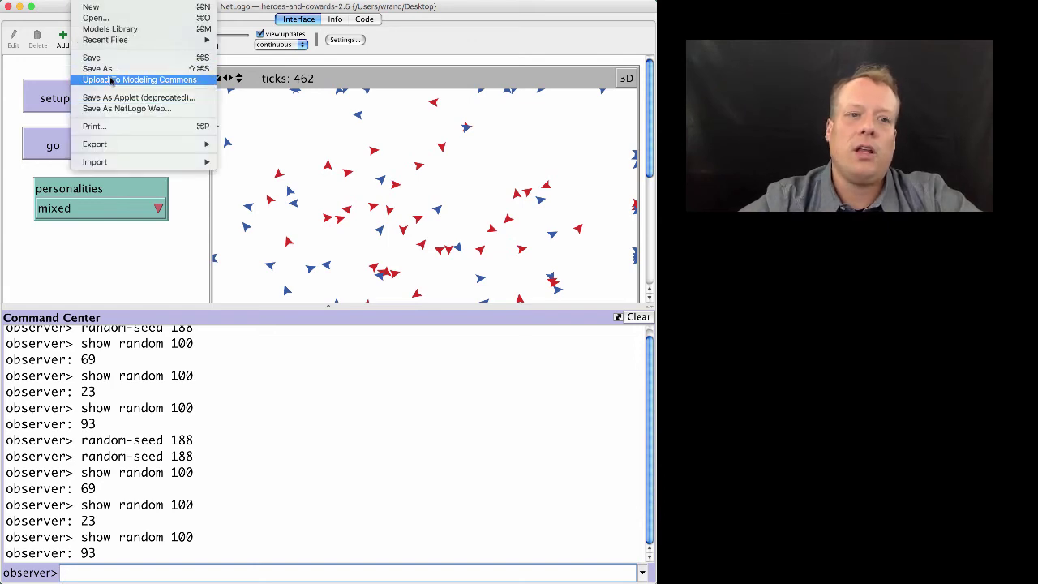
click(110, 30)
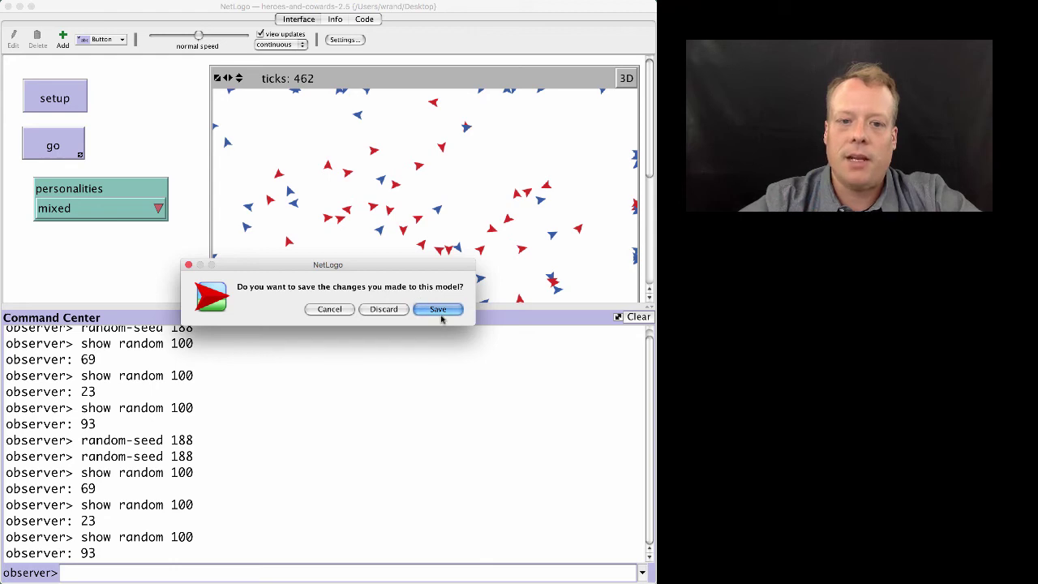
click(440, 312)
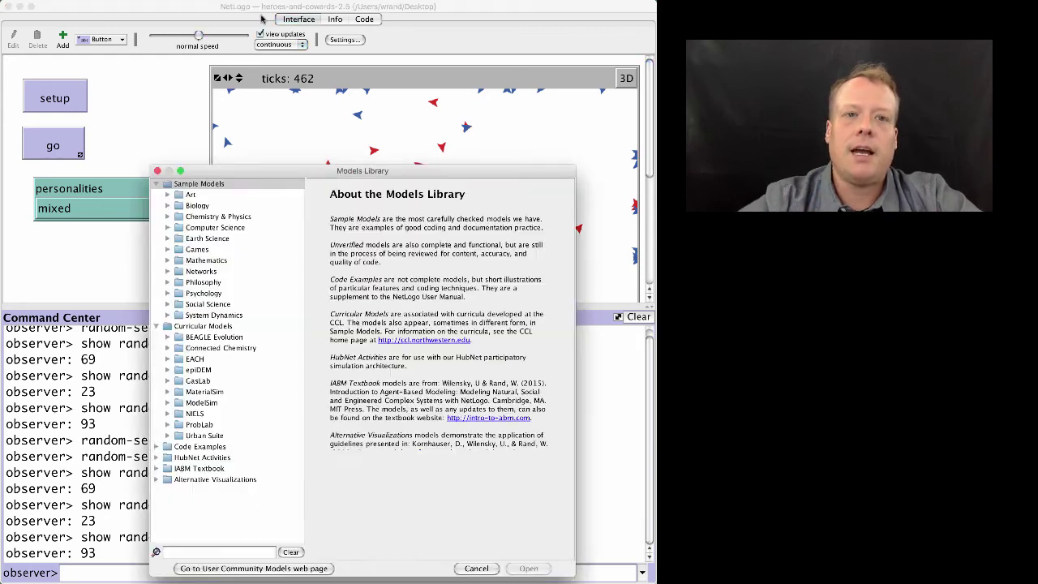
- Open the Heroes and Cowards model from IABM Textbook chapter 2
click(254, 551)
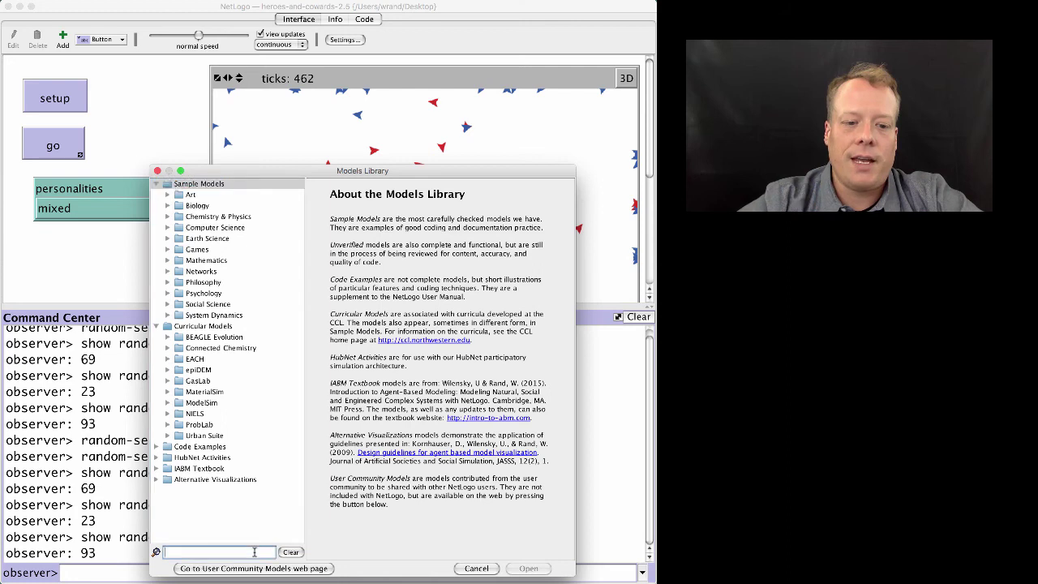
click(222, 468)
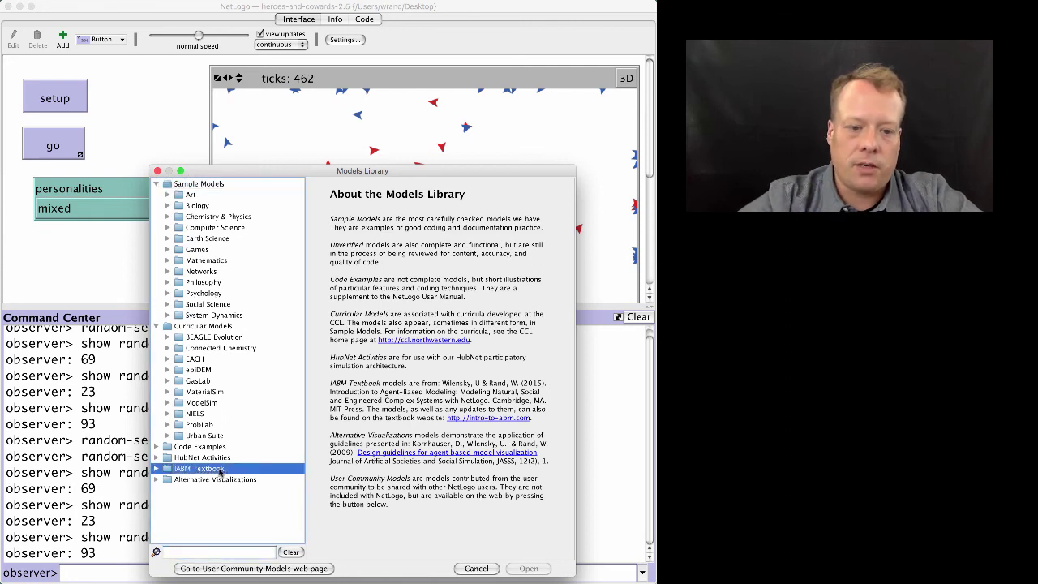
click(159, 475)
scroll(195, 477, down, 2)
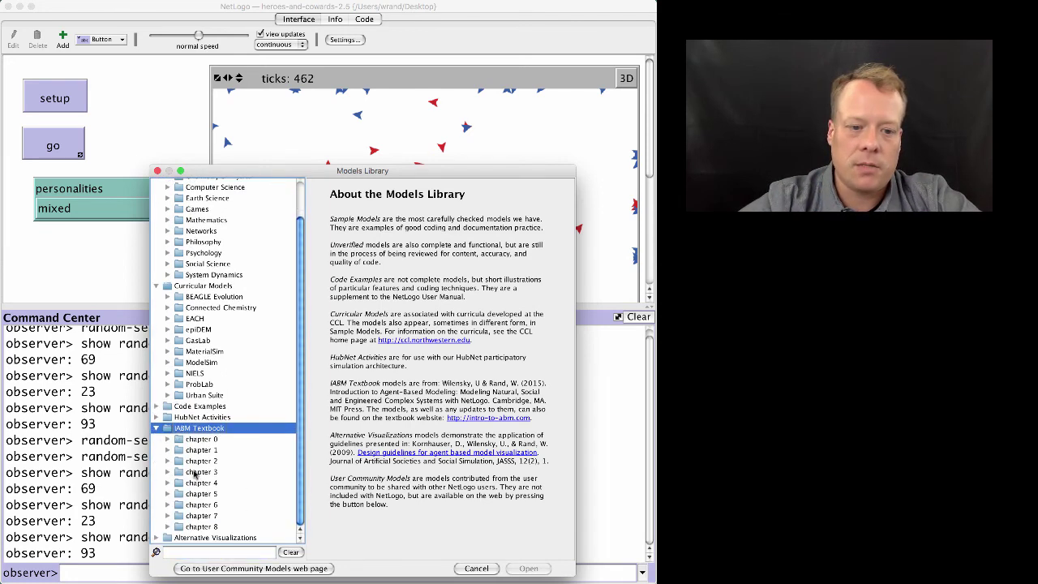
click(169, 461)
click(227, 472)
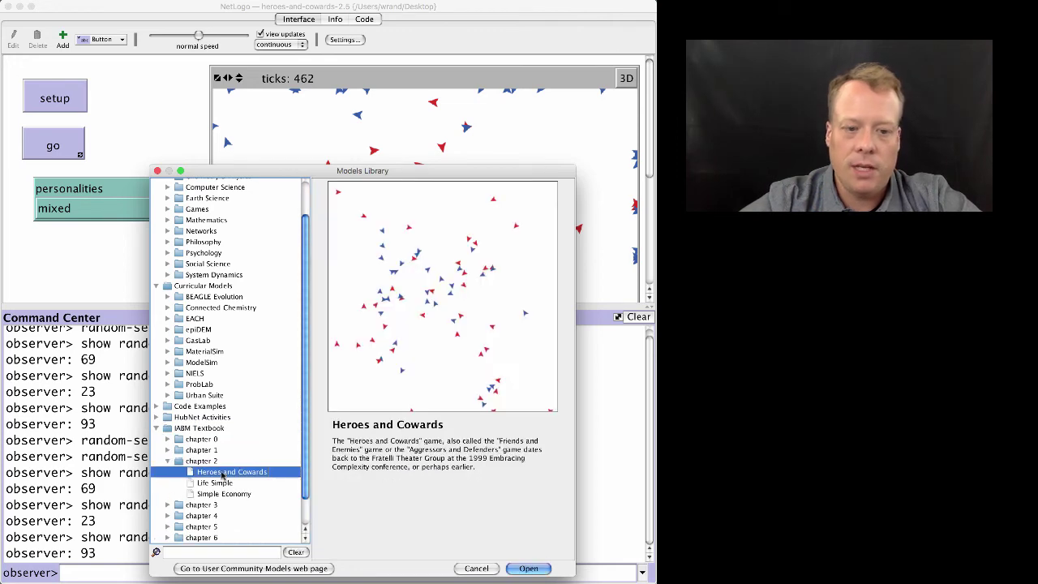
click(528, 568)
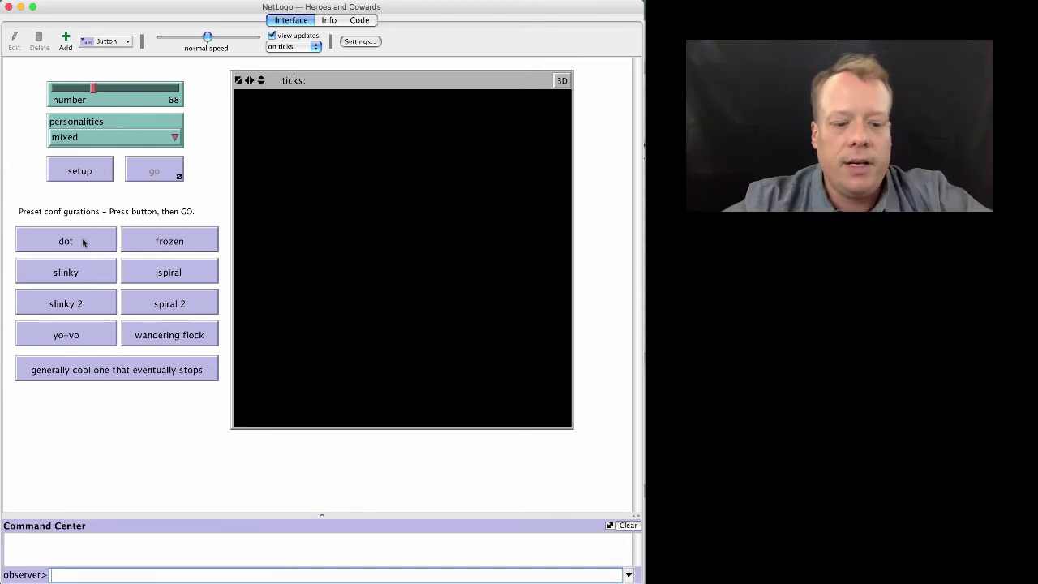
right_click(82, 241)
click(94, 246)
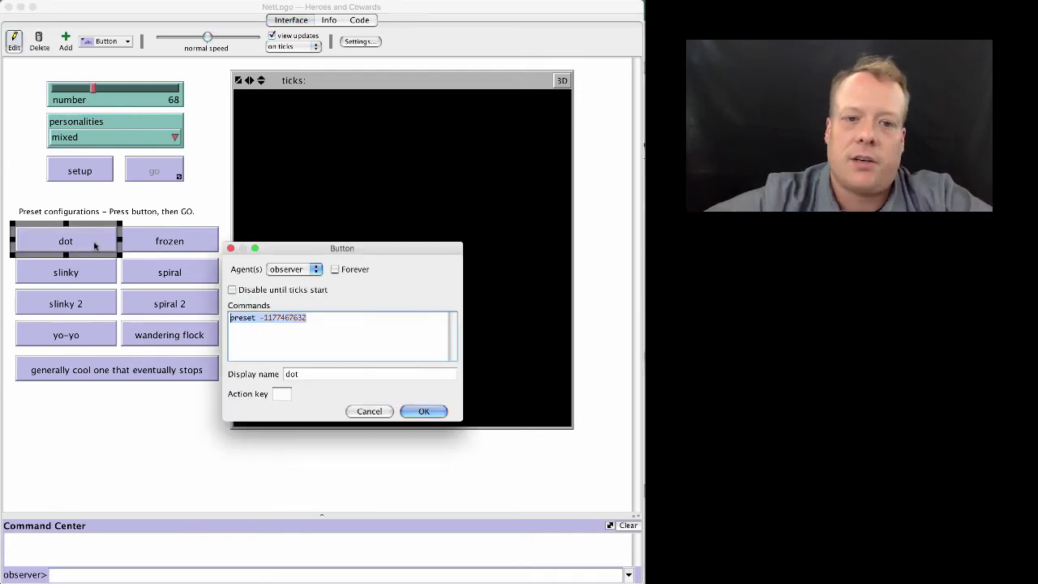
click(272, 324)
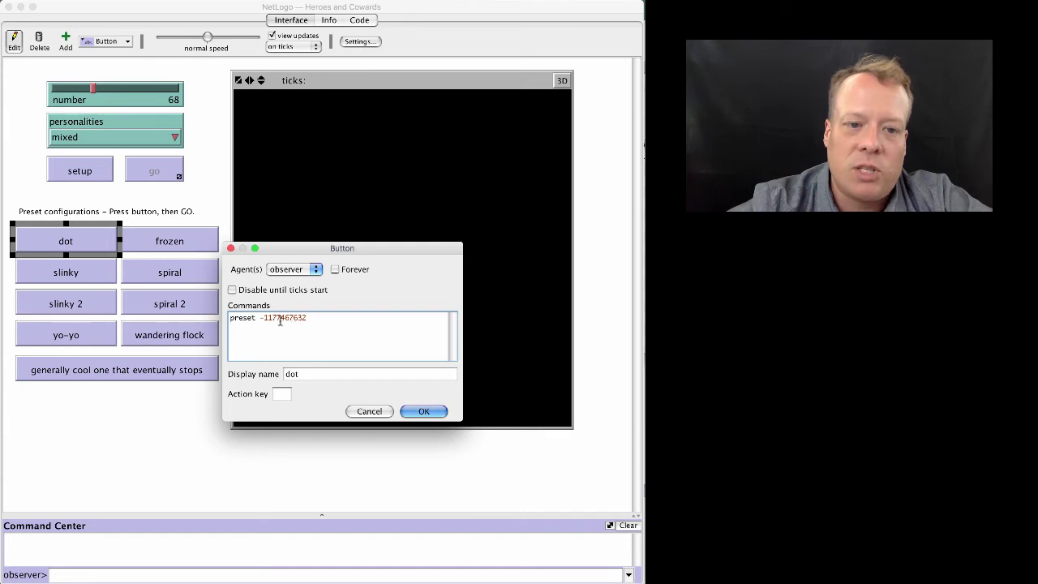
click(421, 411)
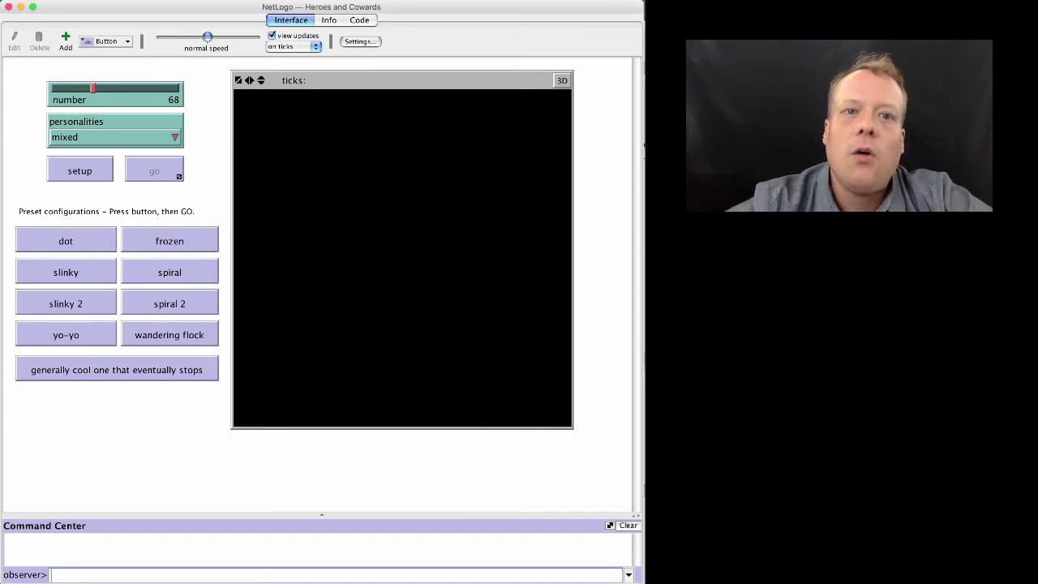
click(361, 20)
click(101, 40)
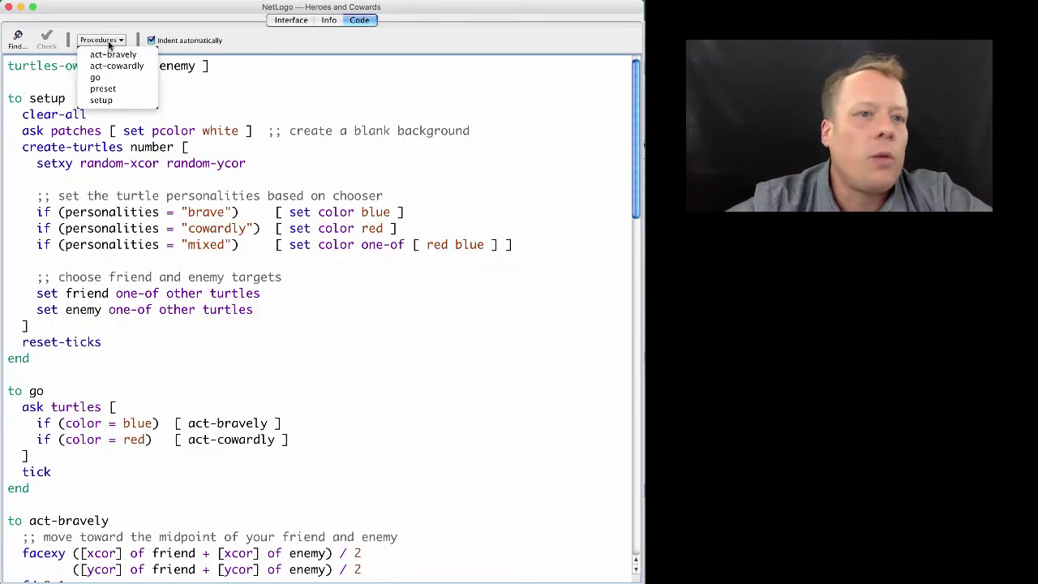
click(112, 86)
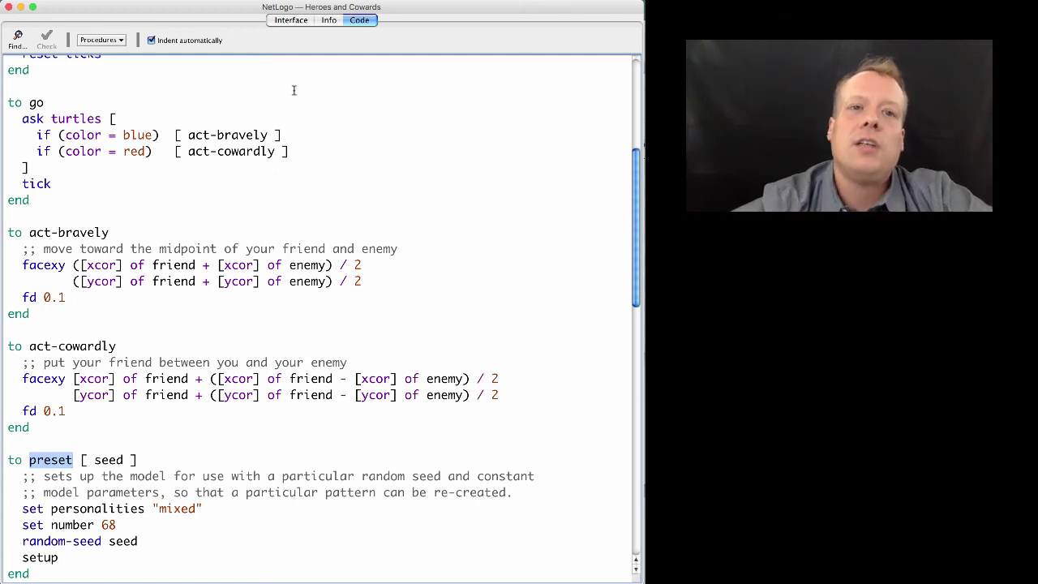
click(300, 21)
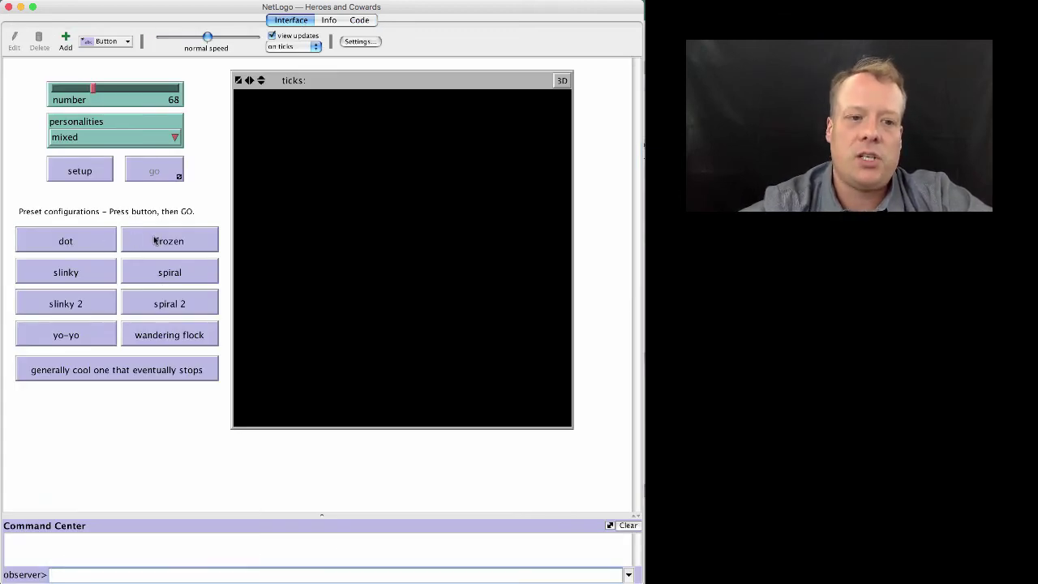
- Run the dot preset, then the frozen preset, with the speed slider raised
click(95, 242)
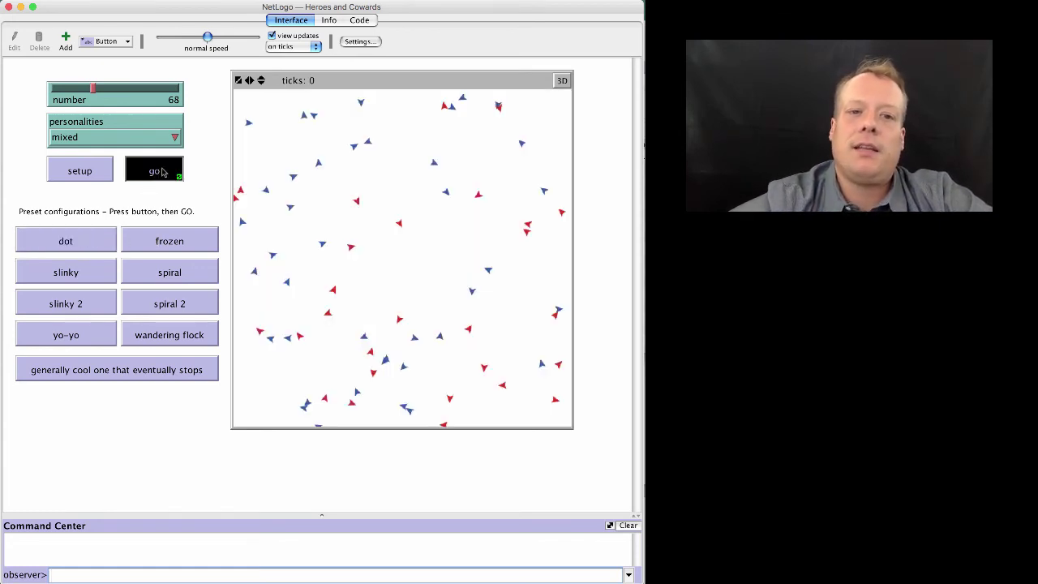
click(162, 170)
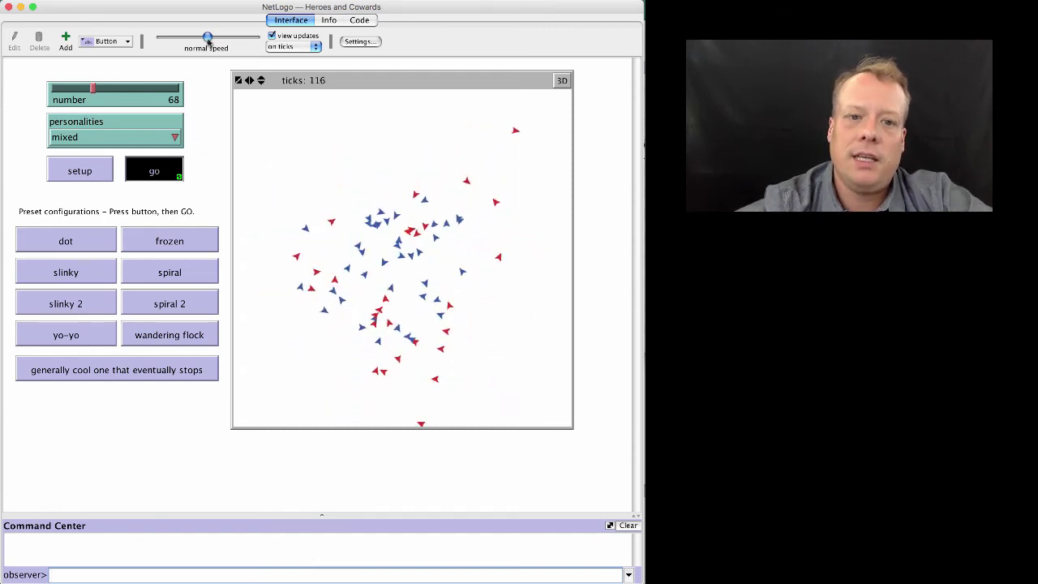
mouse_move(209, 37)
mouse_down()
mouse_move(250, 38)
mouse_move(209, 40)
mouse_up()
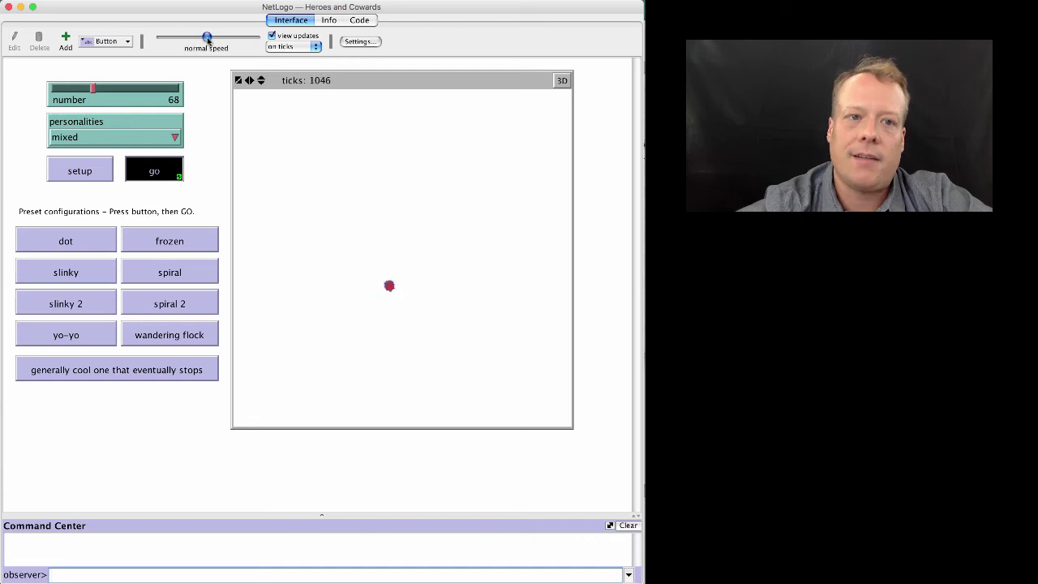
click(173, 243)
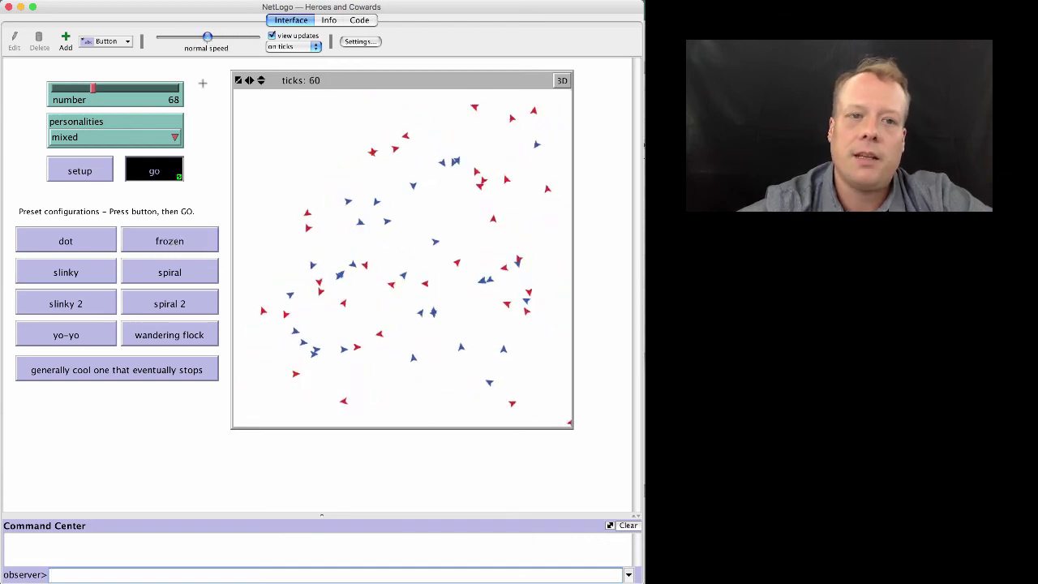
drag(210, 43, 244, 39)
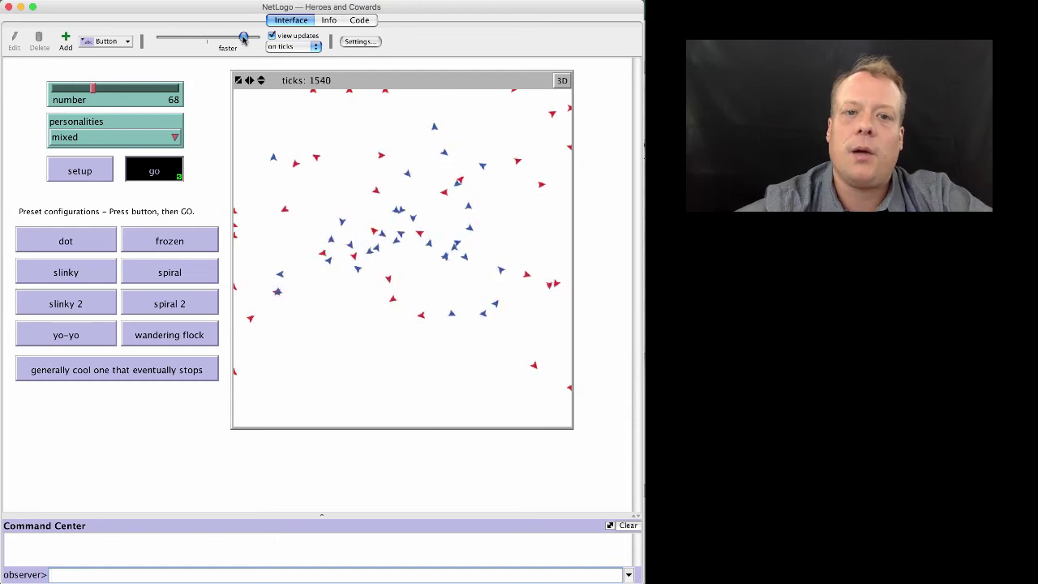
- Load slinky, spiral, yo-yo, wandering flock and the eventually-stopping preset in turn
click(89, 275)
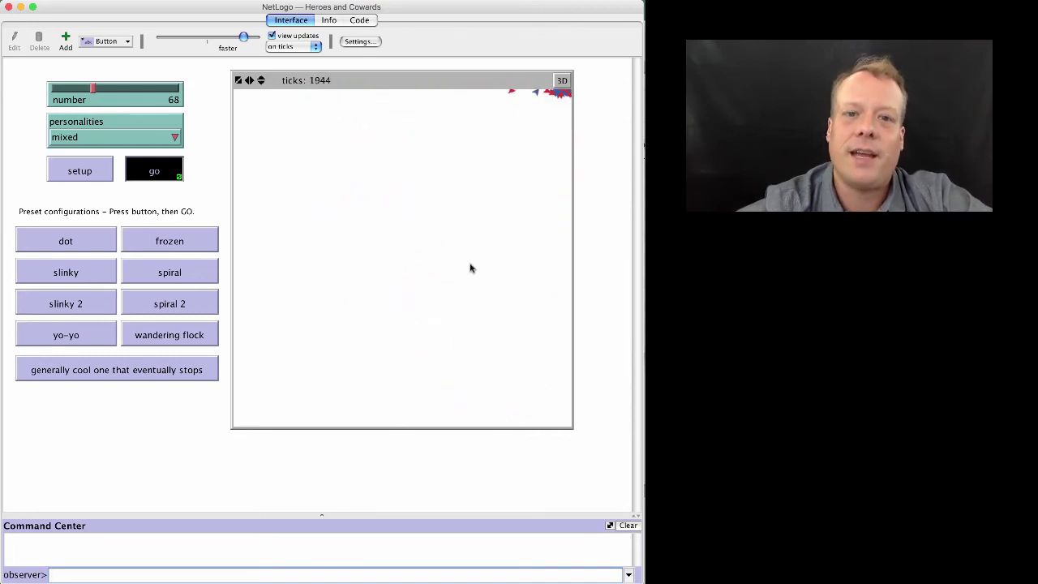
click(172, 276)
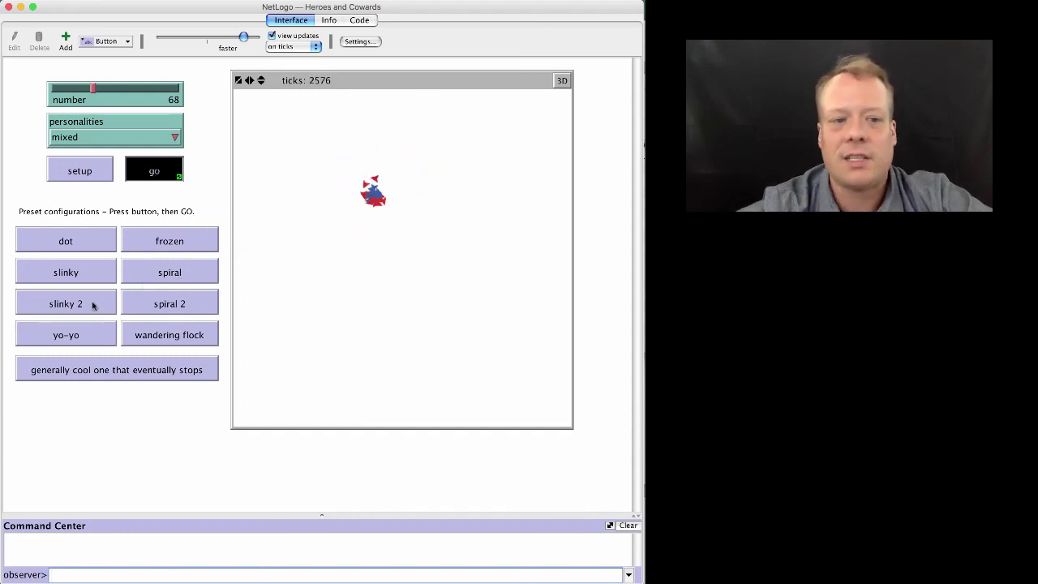
click(89, 336)
click(136, 334)
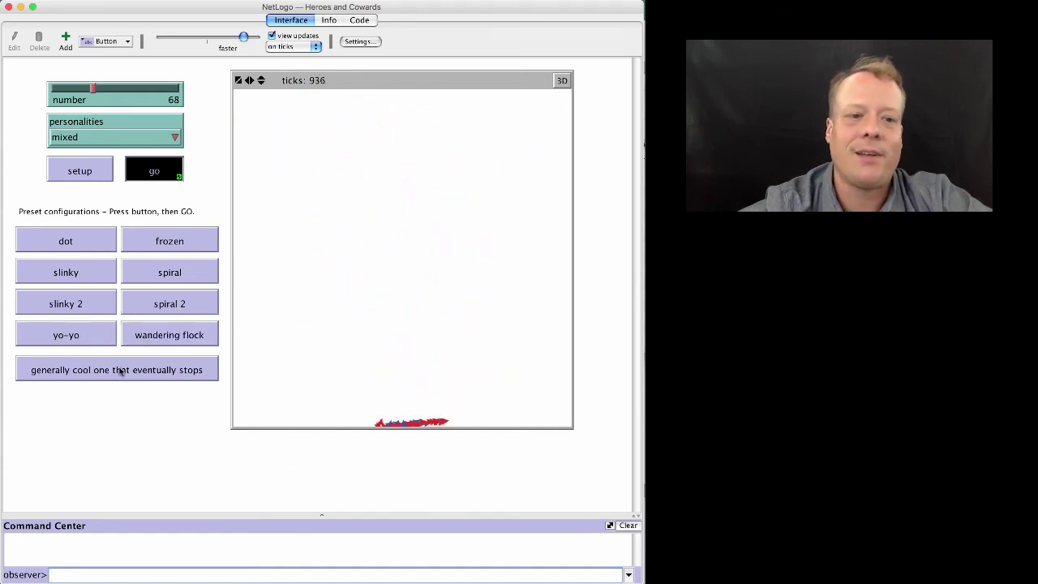
click(120, 369)
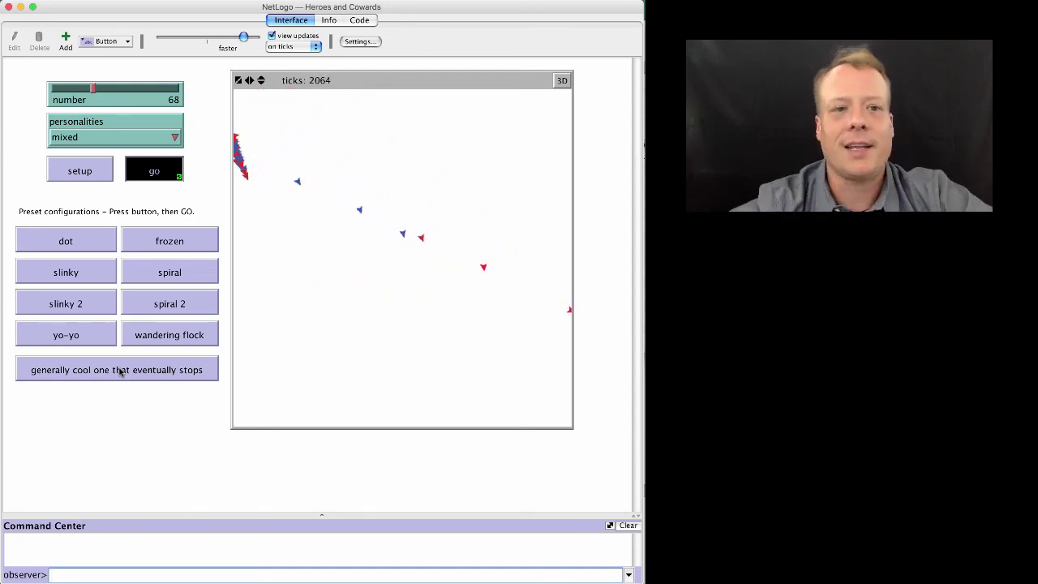
click(164, 172)
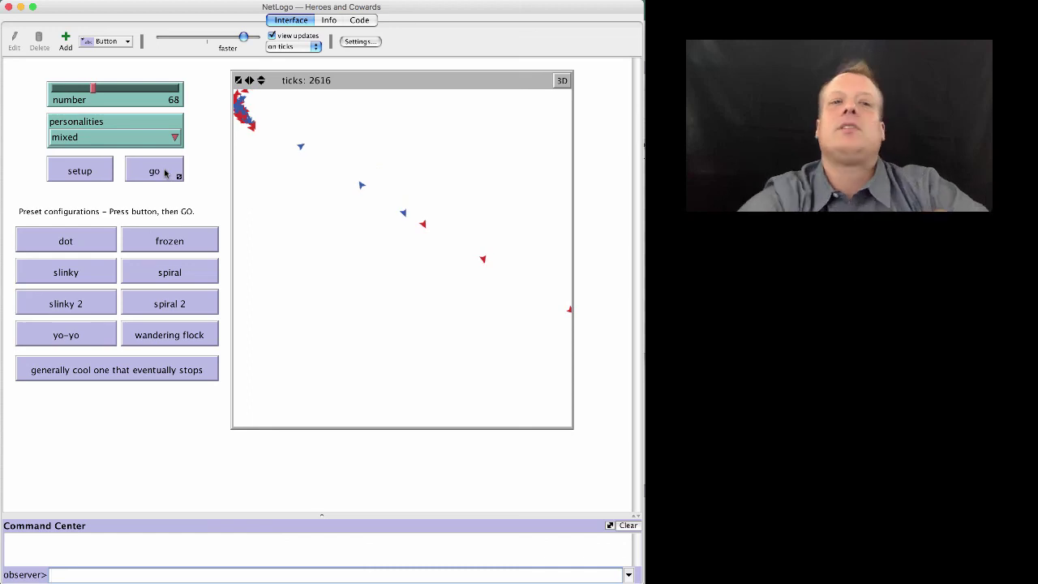